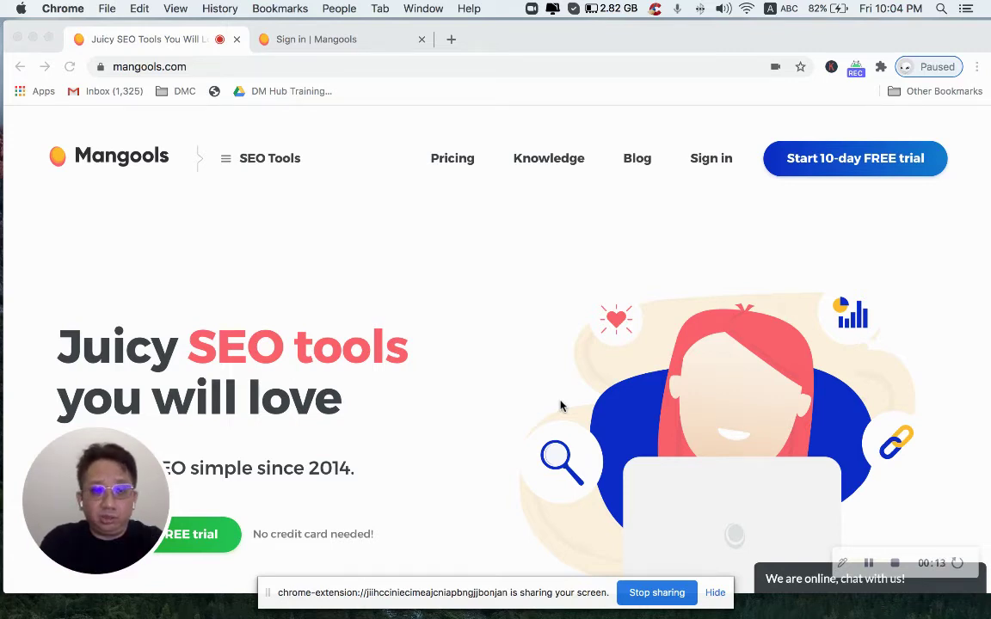
Open the Mangools create-account page via 'Start 10-day FREE trial'
scroll(205, 401, "down", 3)
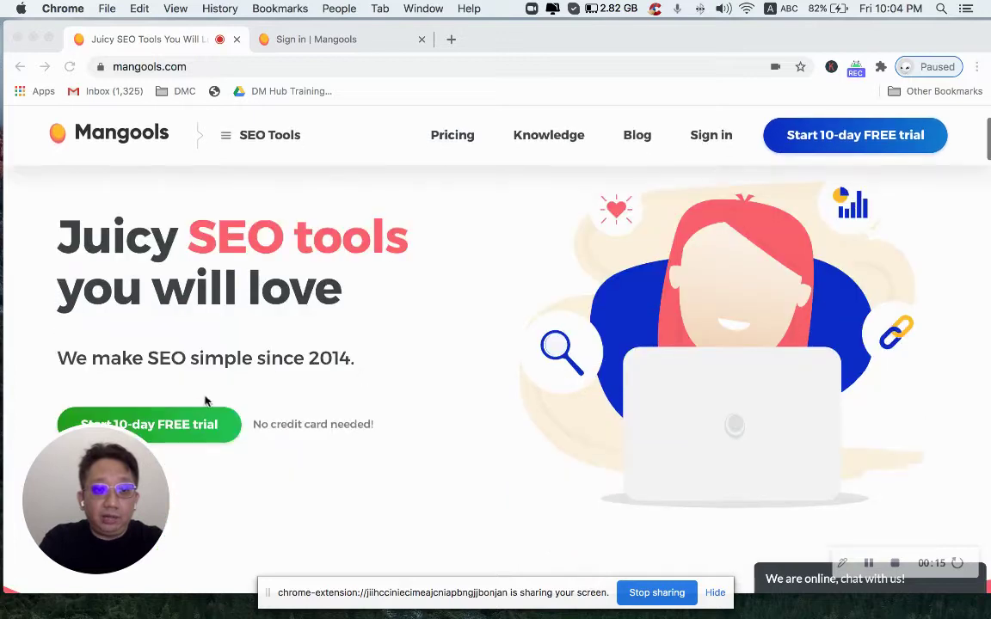
left_click(196, 422)
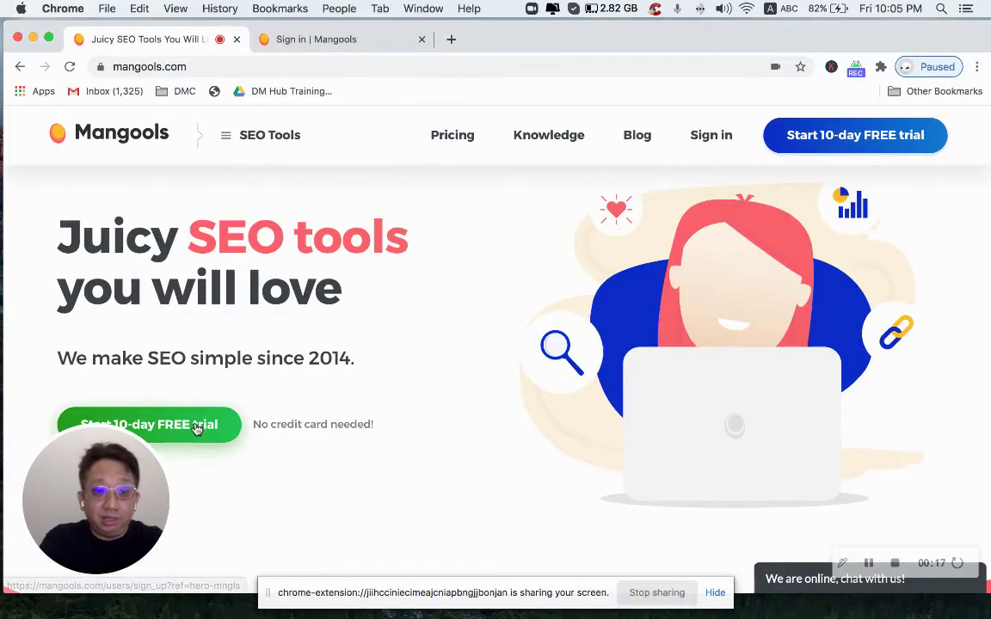
left_click(196, 426)
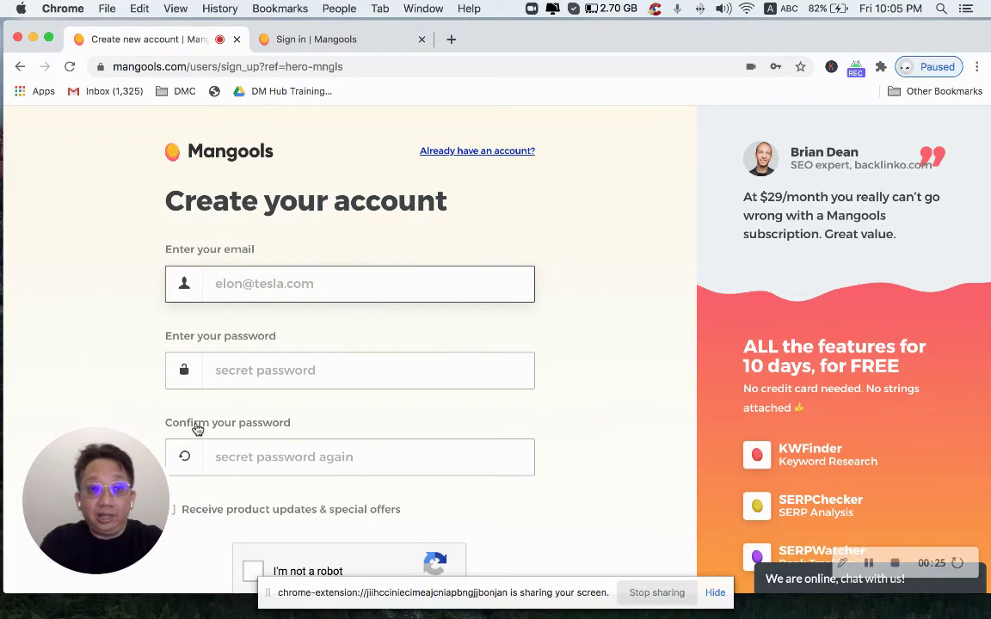
Sign in to Mangools and scroll the dashboard down to the SiteProfiler card
left_click(337, 41)
left_click(403, 481)
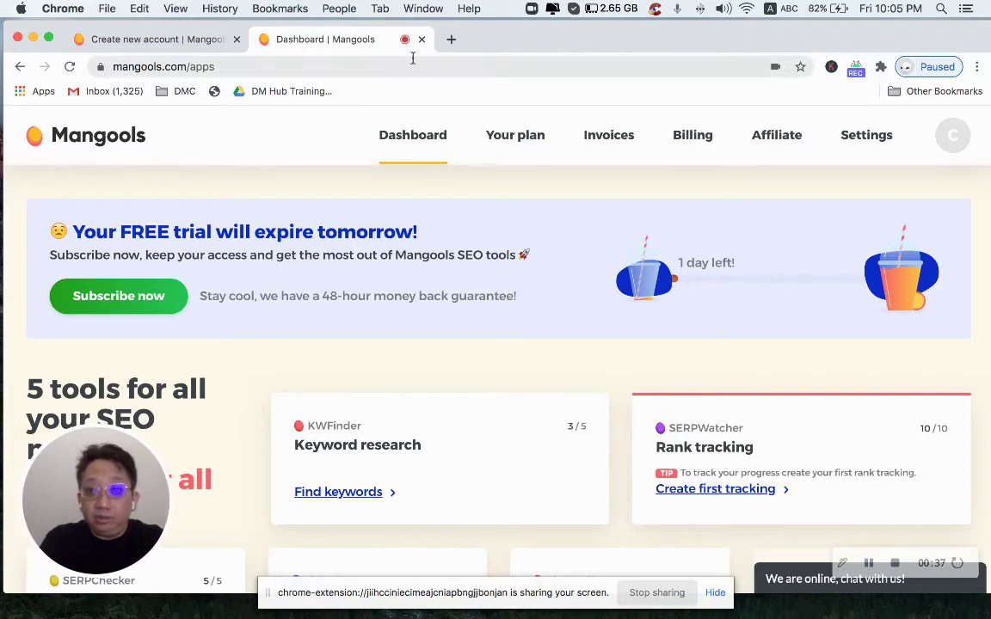
scroll(372, 185, "down", 3)
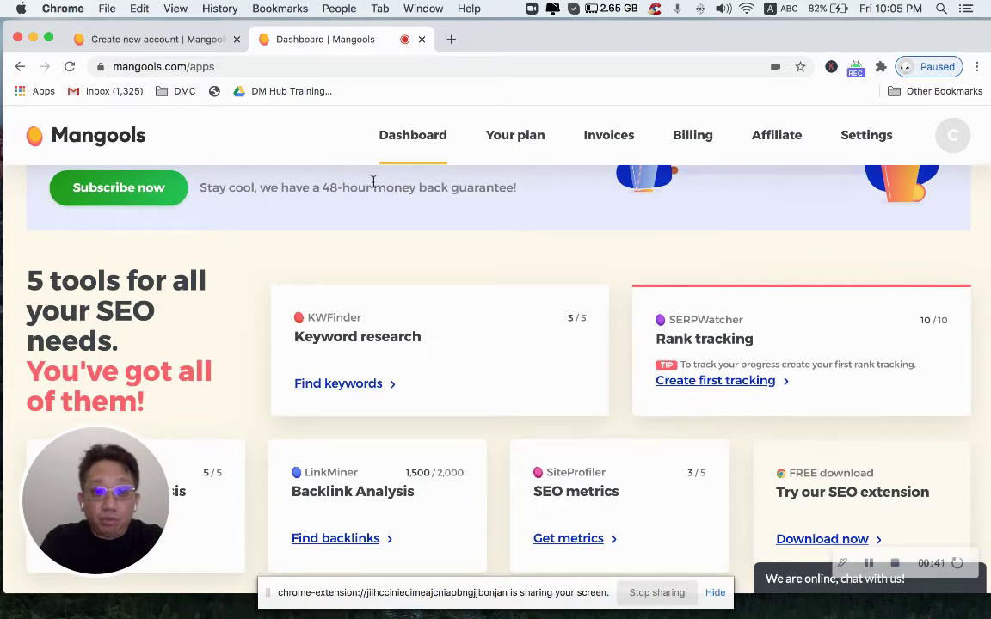
scroll(384, 333, "down", 2)
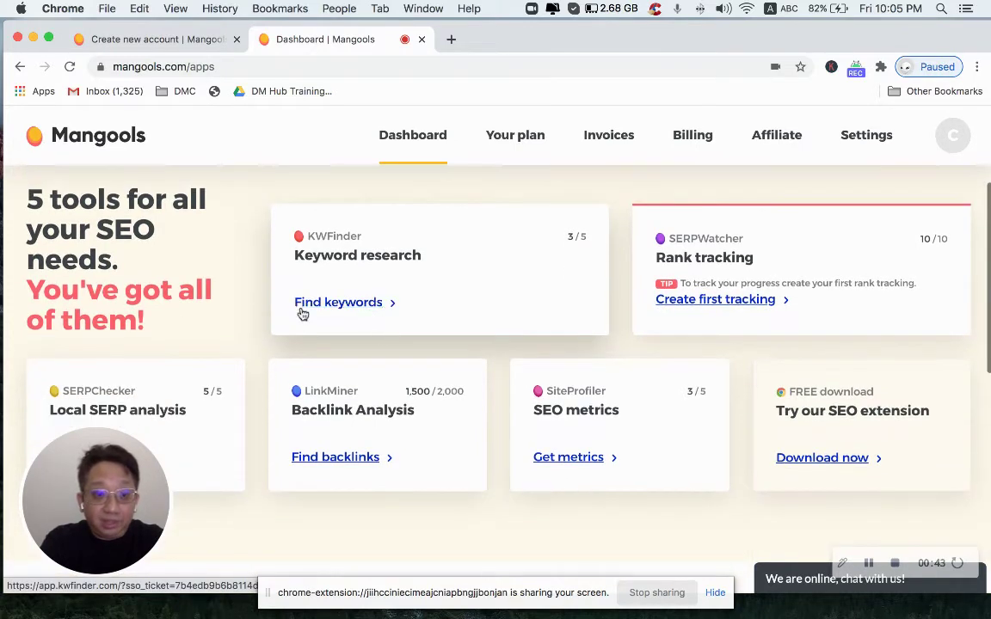
scroll(206, 392, "down", 1)
scroll(211, 402, "down", 1)
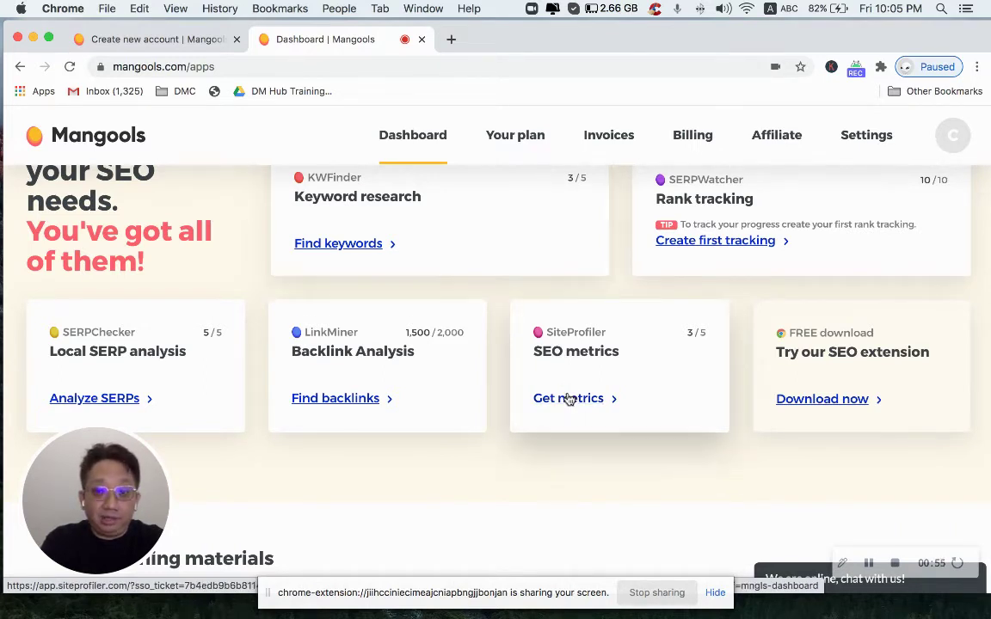
Launch SiteProfiler and focus its 'Enter a domain or URL' field
left_click(568, 404)
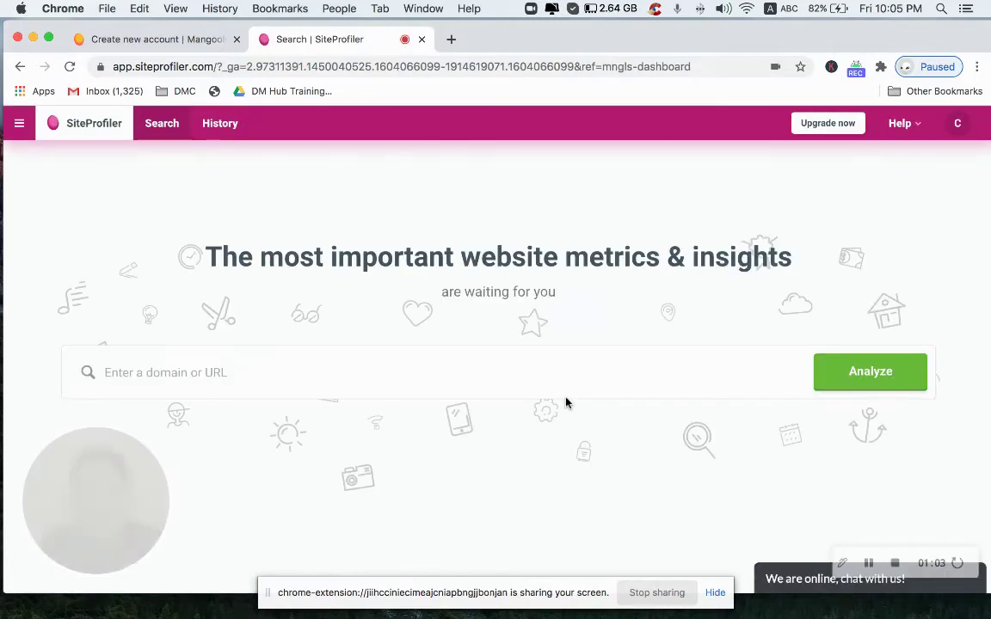
left_click(488, 378)
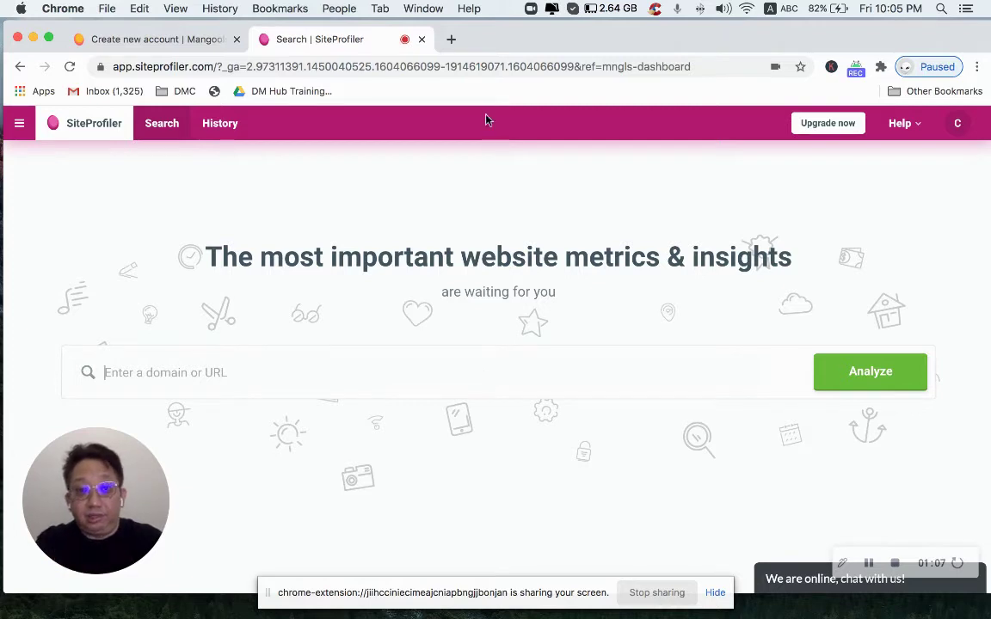
Search Google for 'florist in kl' in a new tab
left_click(451, 38)
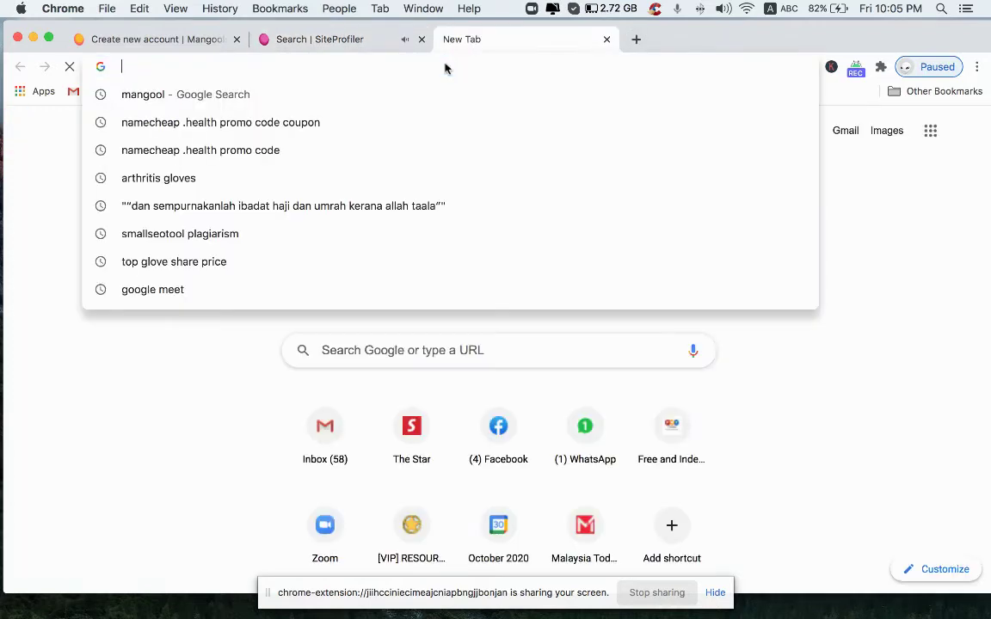
type("flori")
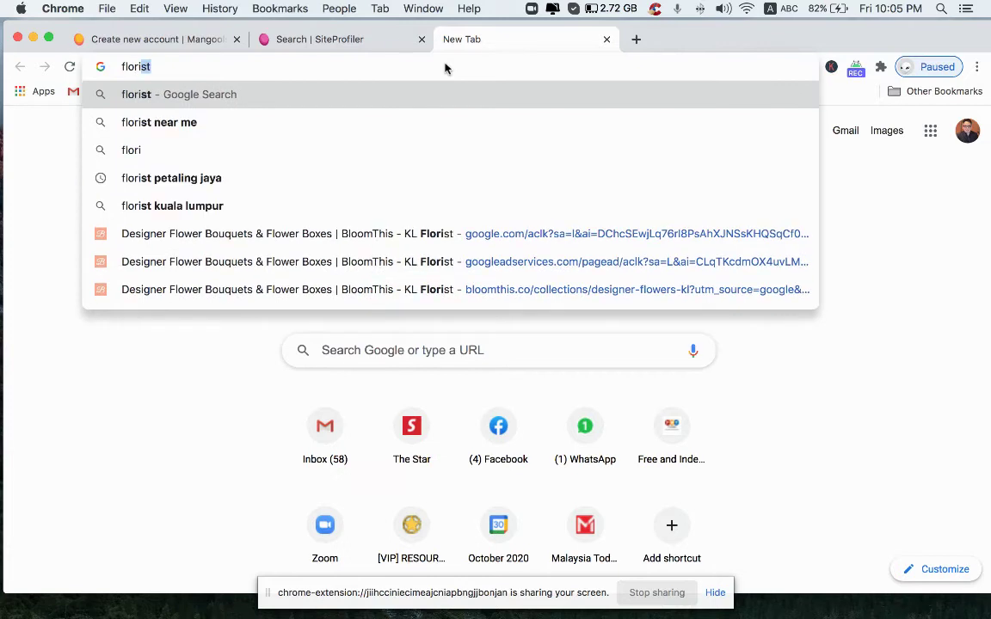
type("st in ")
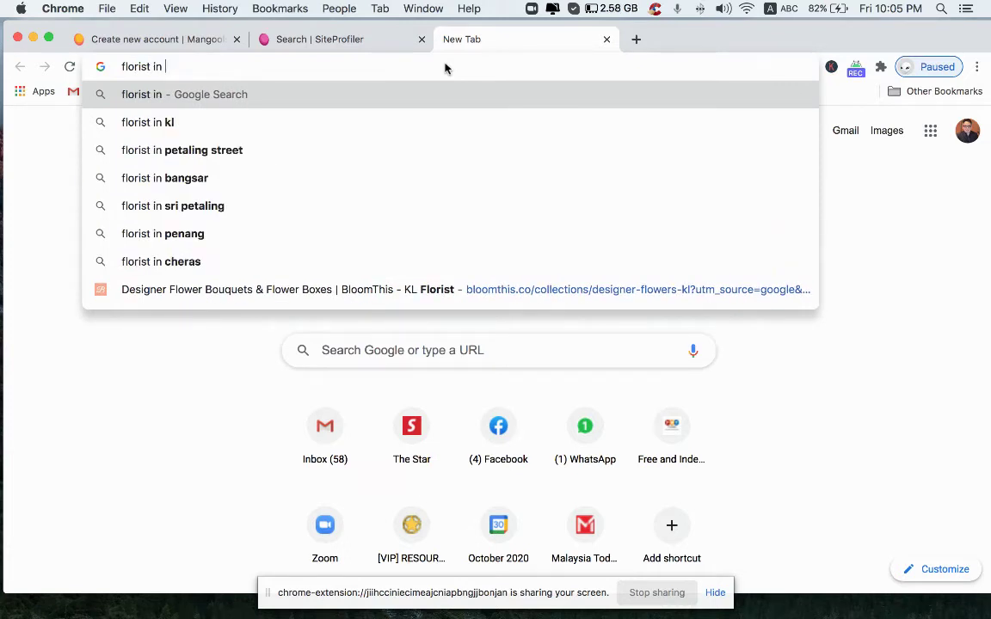
type("kl")
key("Return")
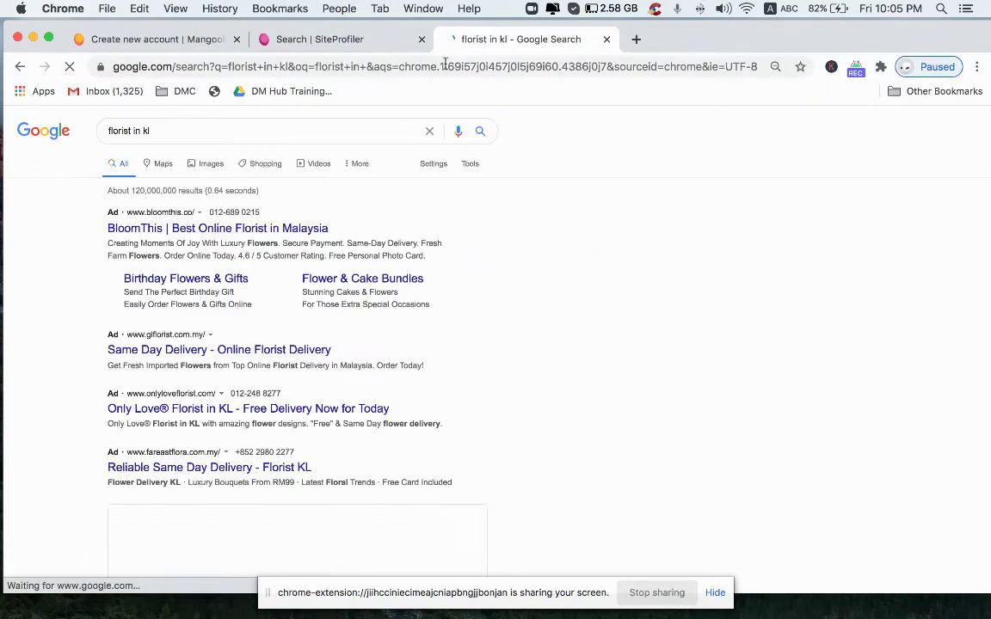
Open the Happy Bunch Malaysia result and select its web address
scroll(178, 465, "down", 5)
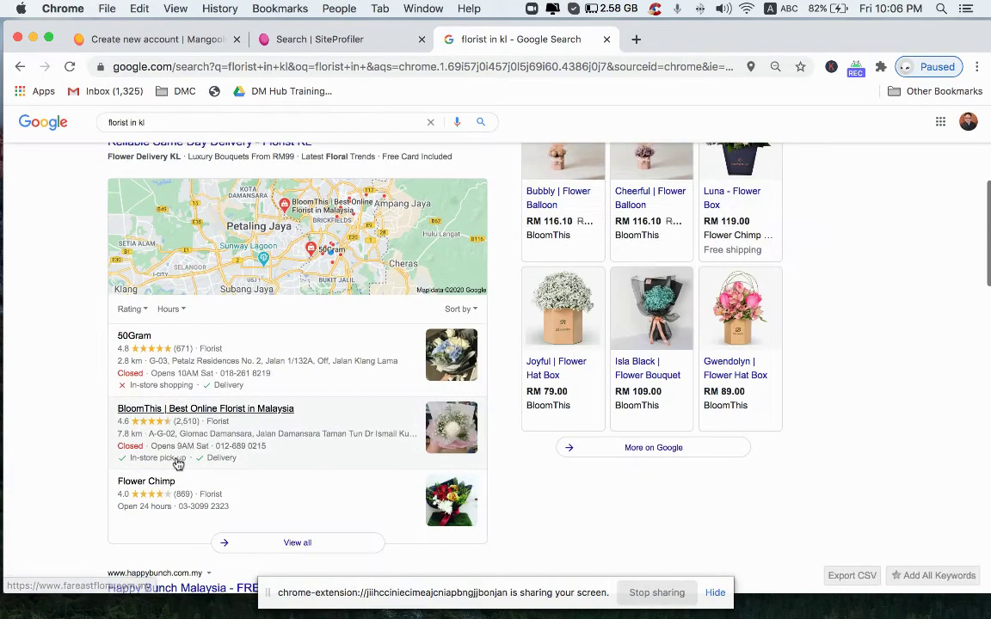
scroll(168, 477, "down", 2)
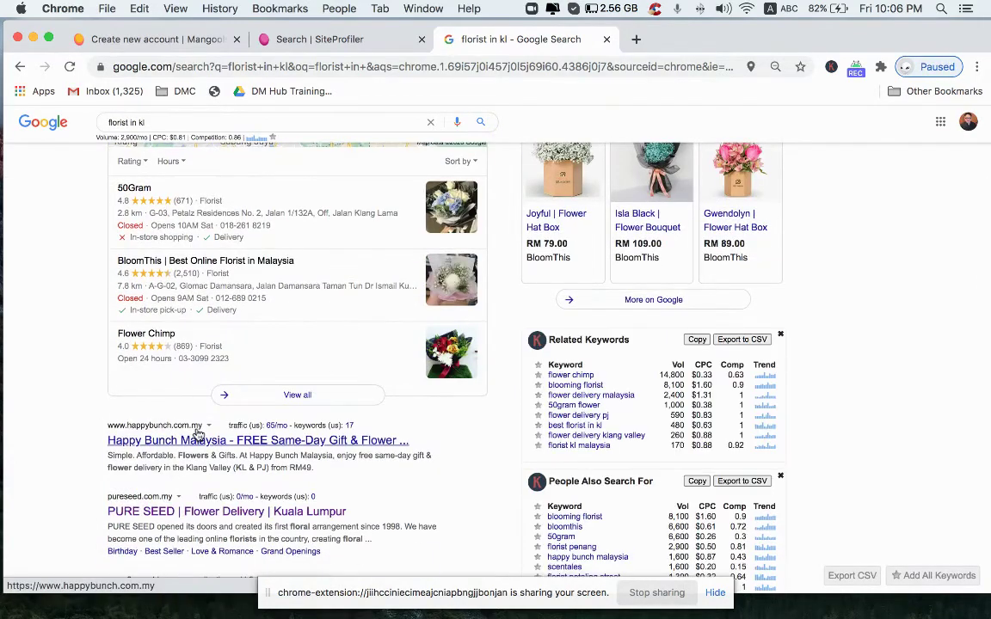
left_click(198, 434)
left_click(249, 67)
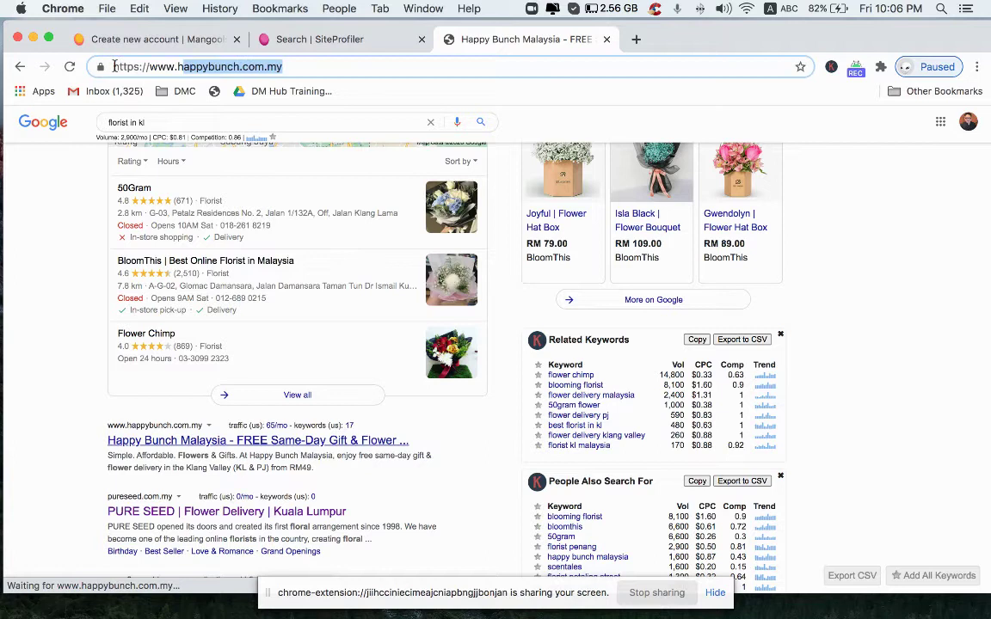
left_click_drag(304, 66, 301, 38)
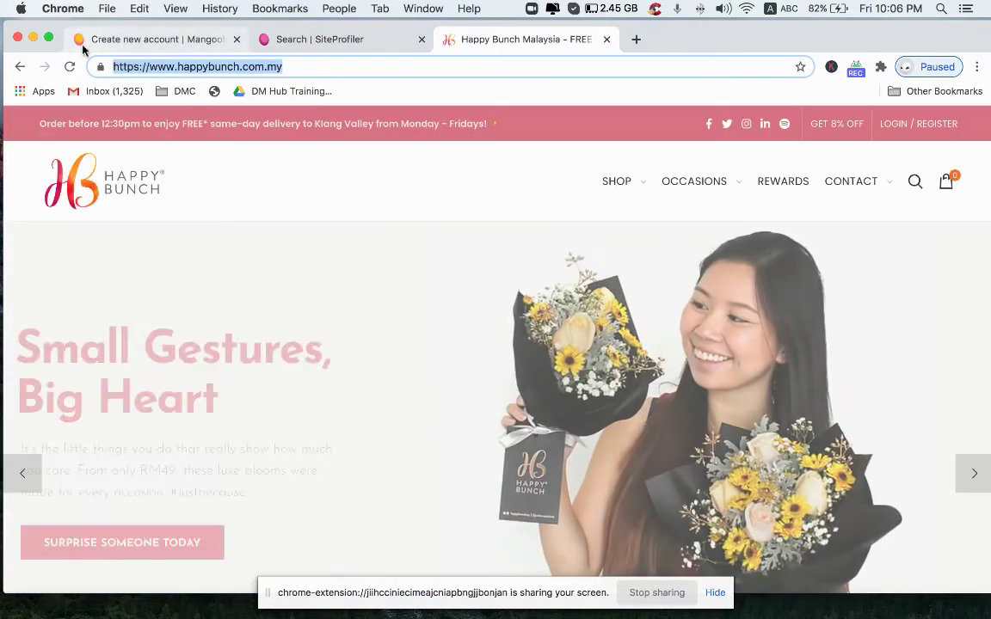
left_click(343, 39)
type("https://www.happybunch.com.my/")
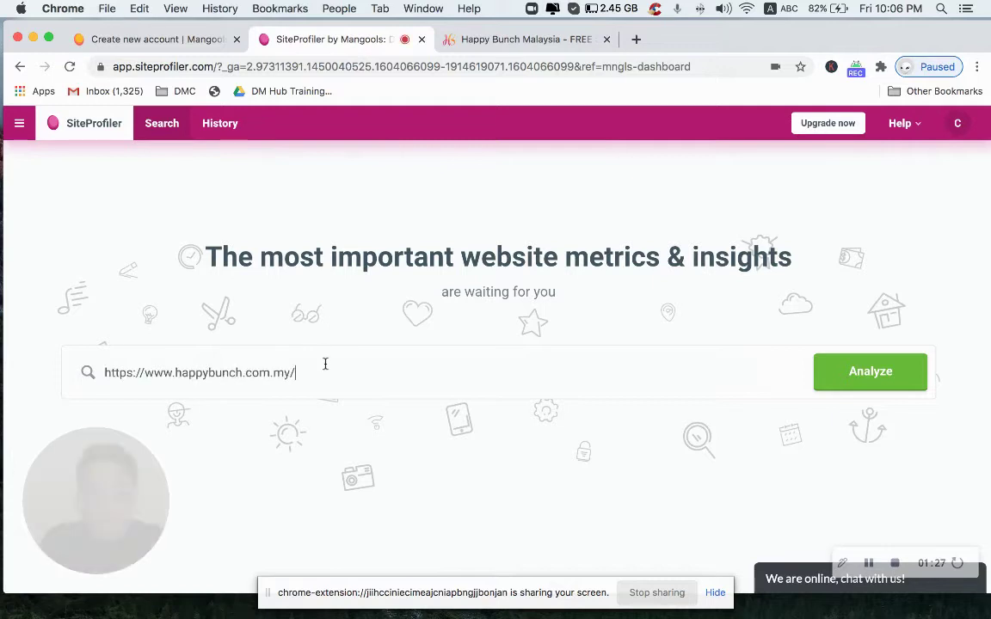
left_click(872, 381)
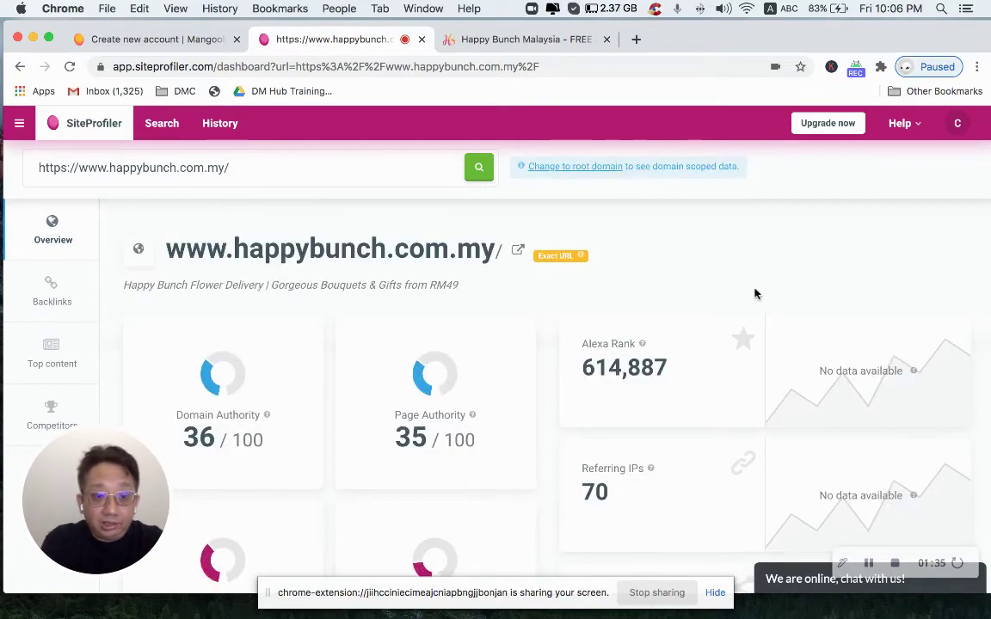
scroll(420, 417, "down", 3)
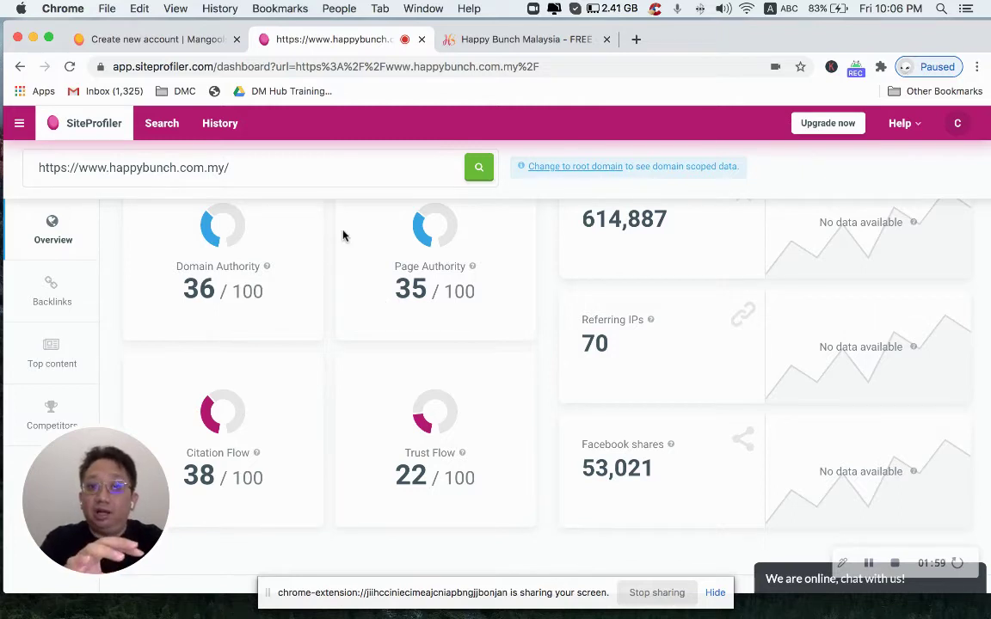
scroll(365, 264, "up", 3)
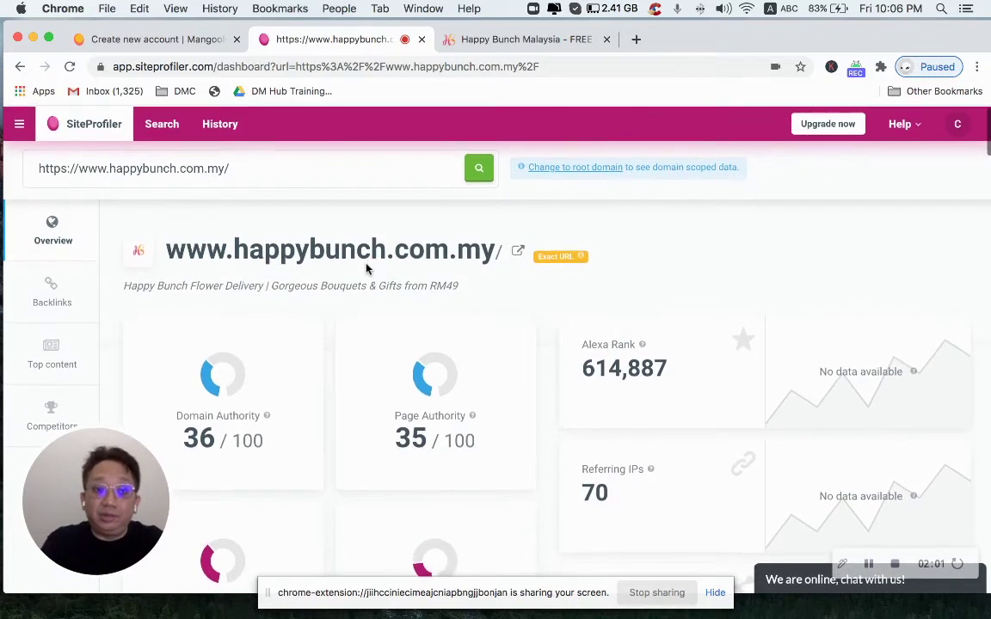
scroll(167, 258, "down", 2)
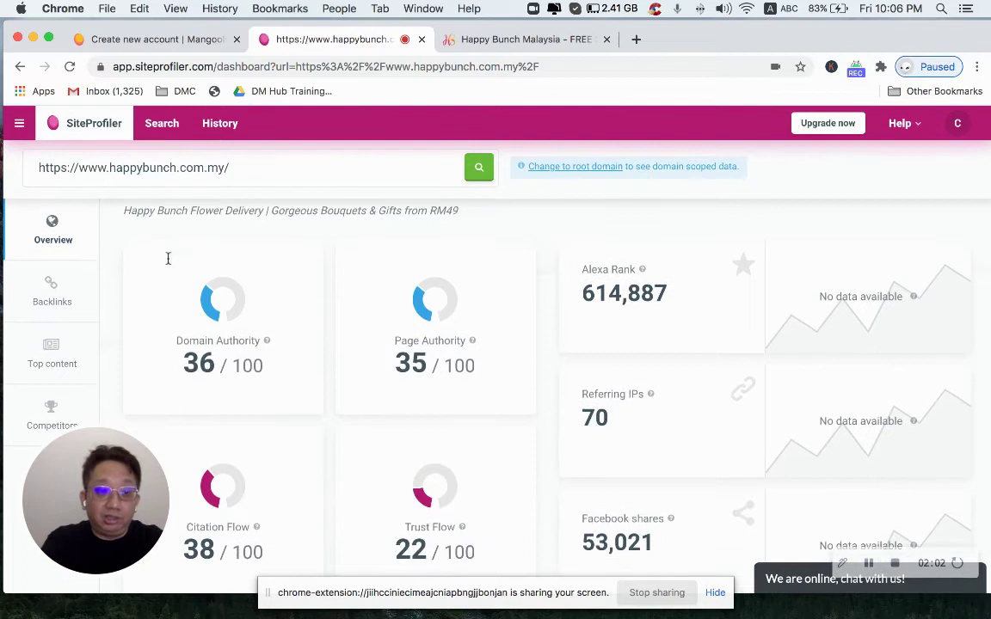
View happybunch.com.my's backlinks (224 active, 12 lost), then its Top content page
left_click(56, 294)
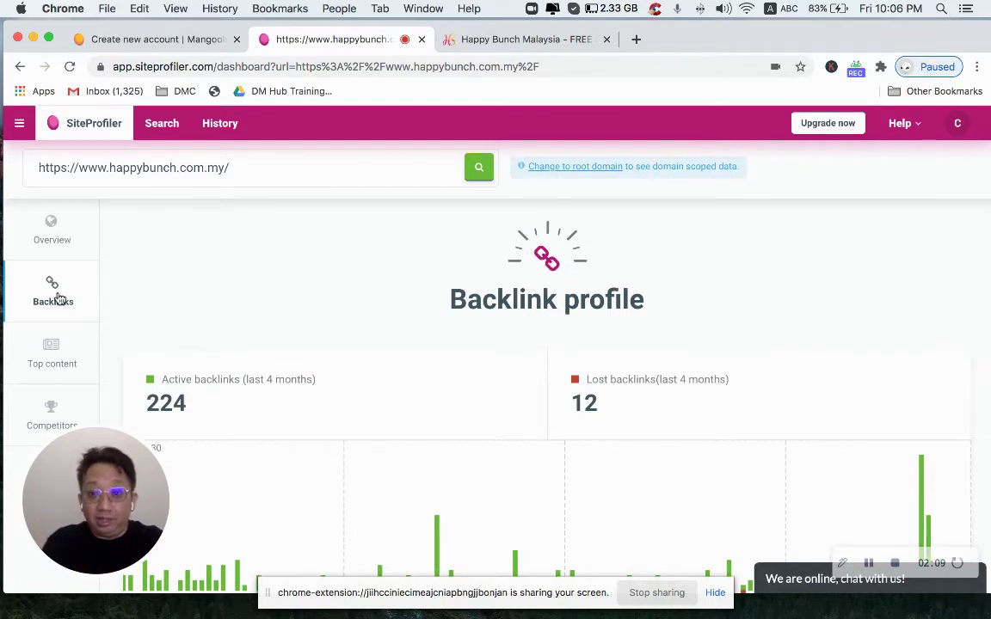
scroll(212, 355, "down", 3)
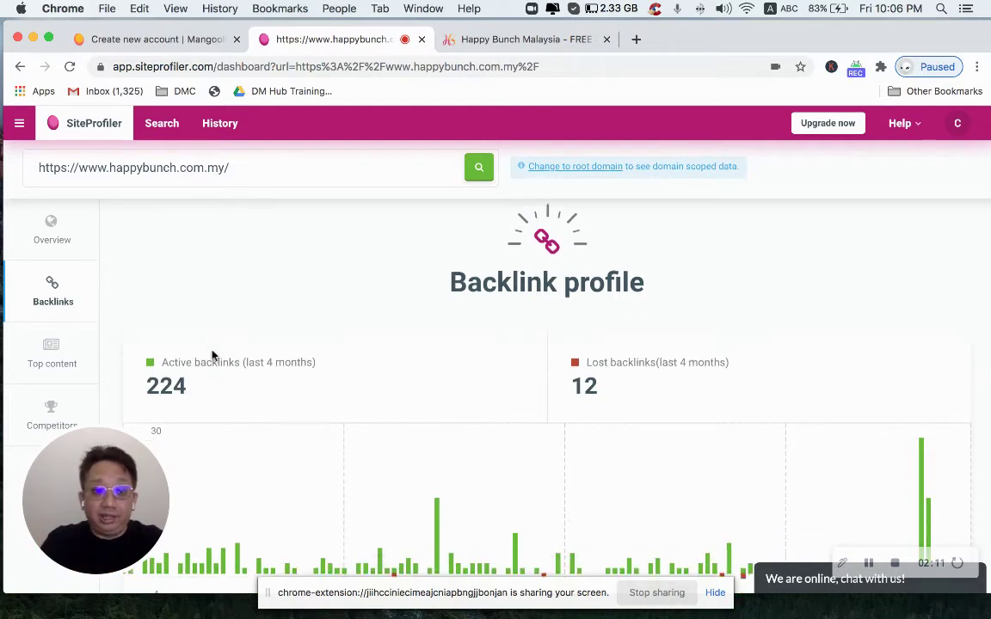
left_click(64, 350)
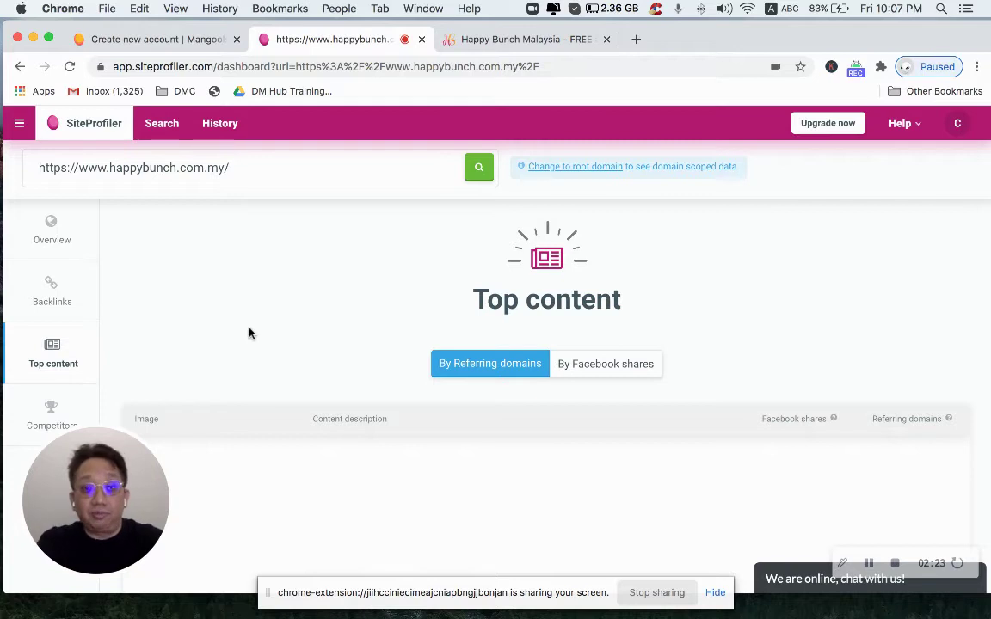
Search Google for 'mangools chrome extension' and open the Mangools extension result
left_click(636, 43)
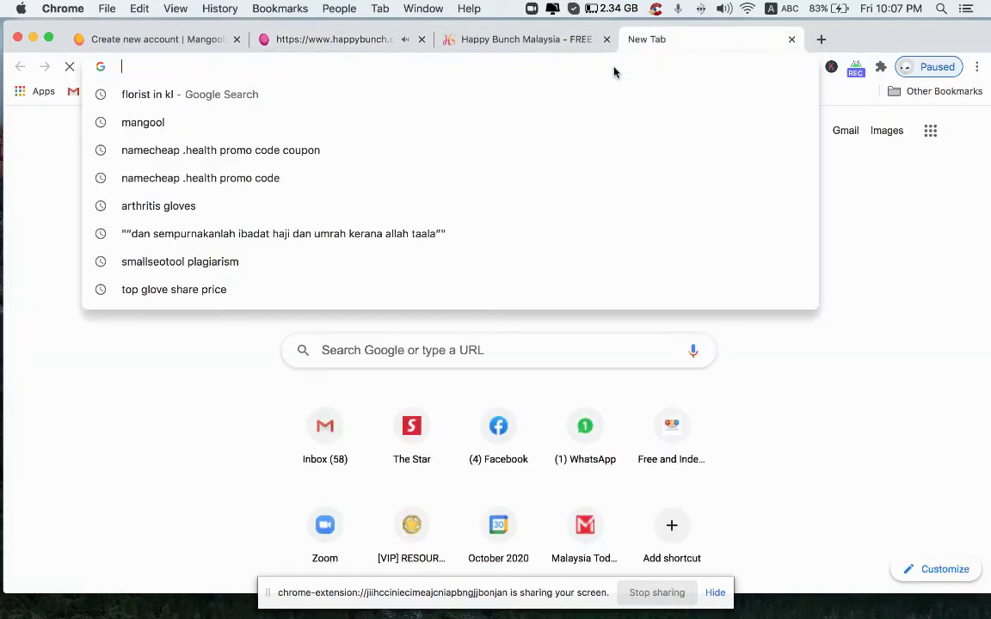
type("mangool")
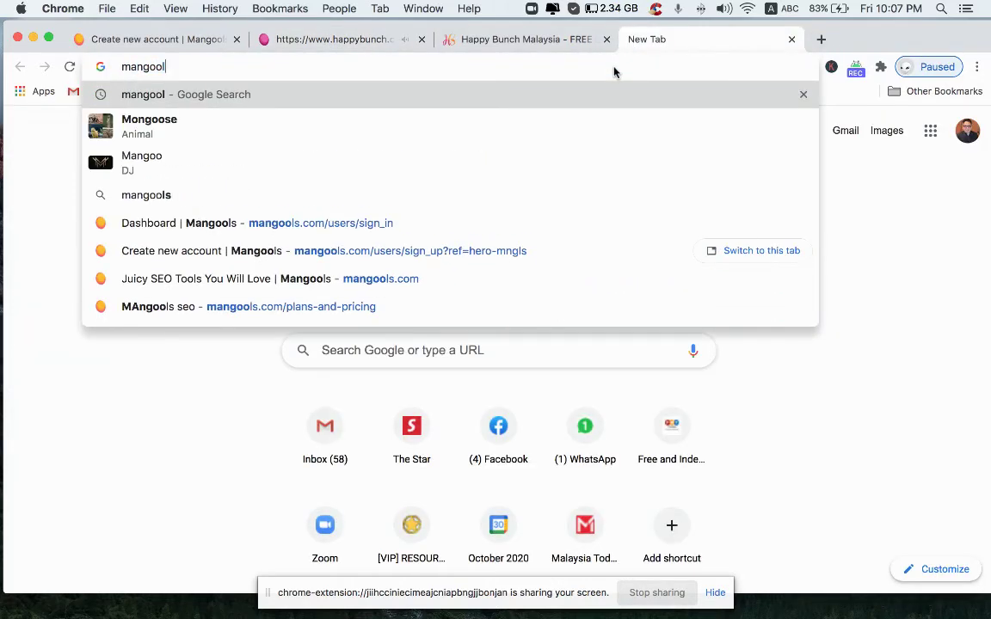
type("s chrome")
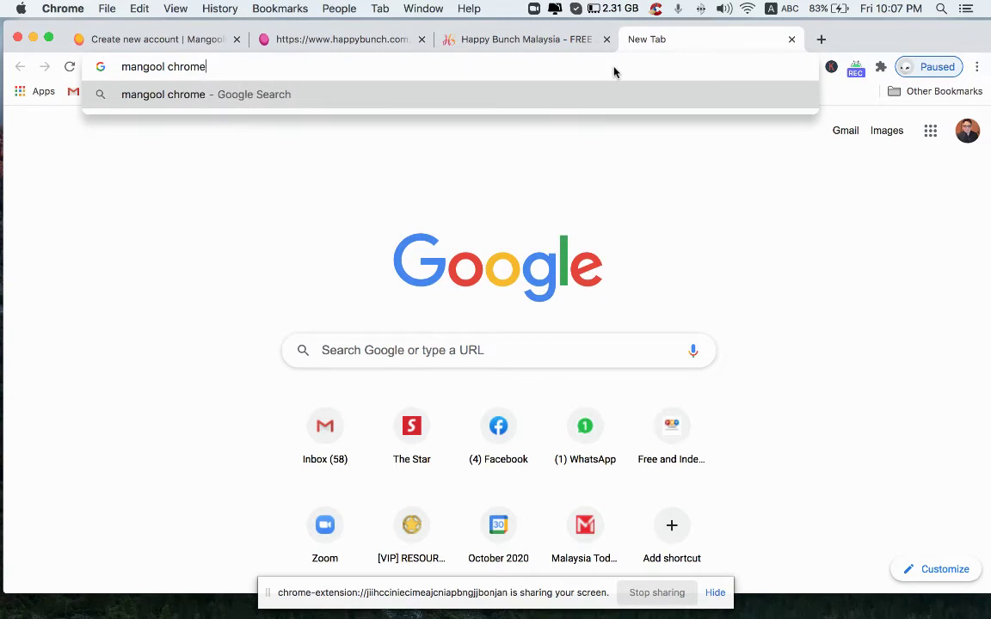
type(" ex")
key("Down")
key("Return")
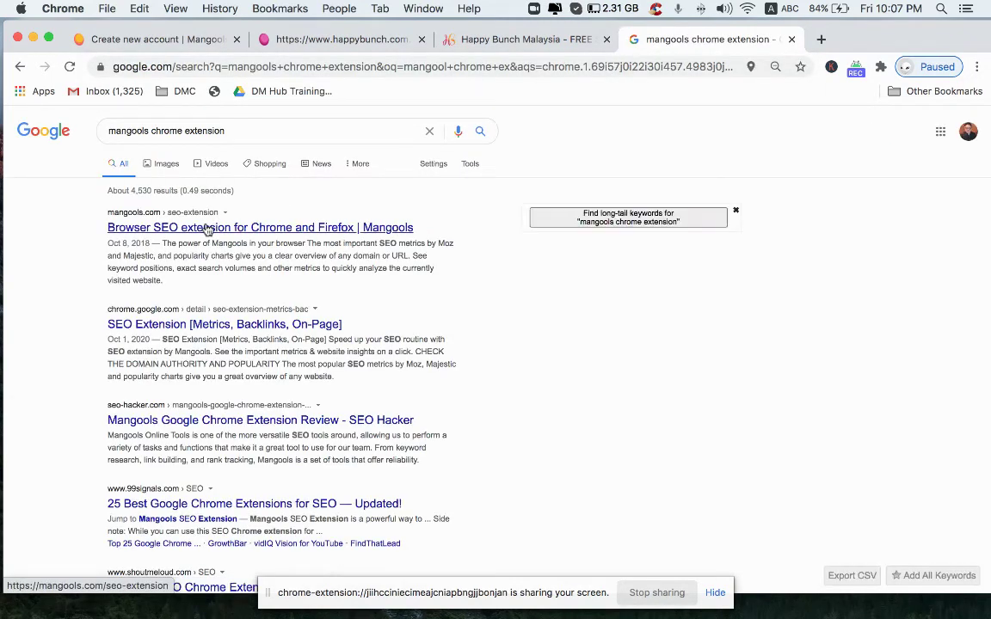
left_click(207, 229)
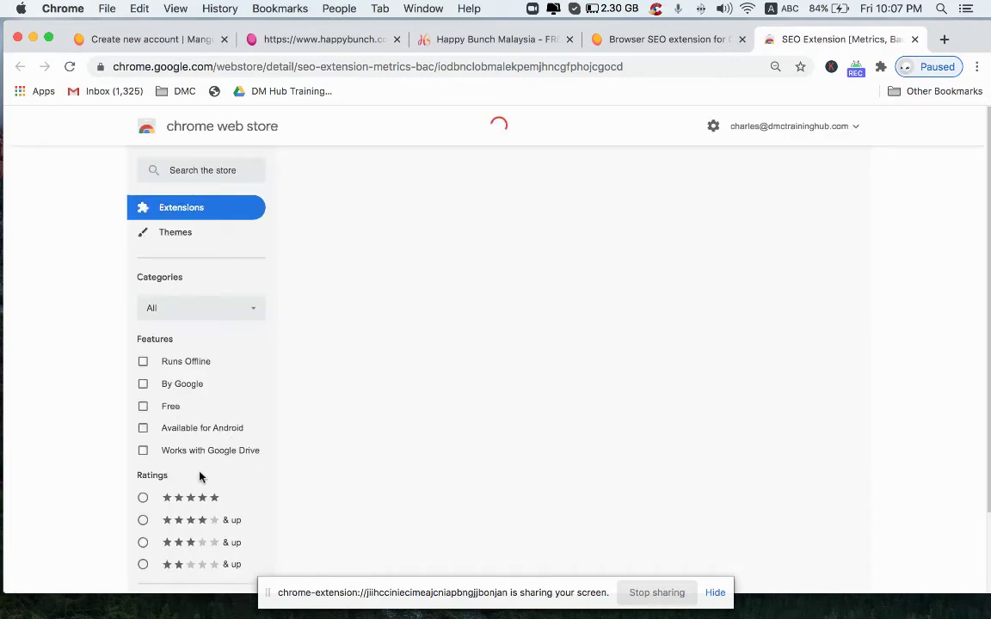
Add the Mangools SEO Extension to Chrome and scroll through its first-run page
left_click(785, 221)
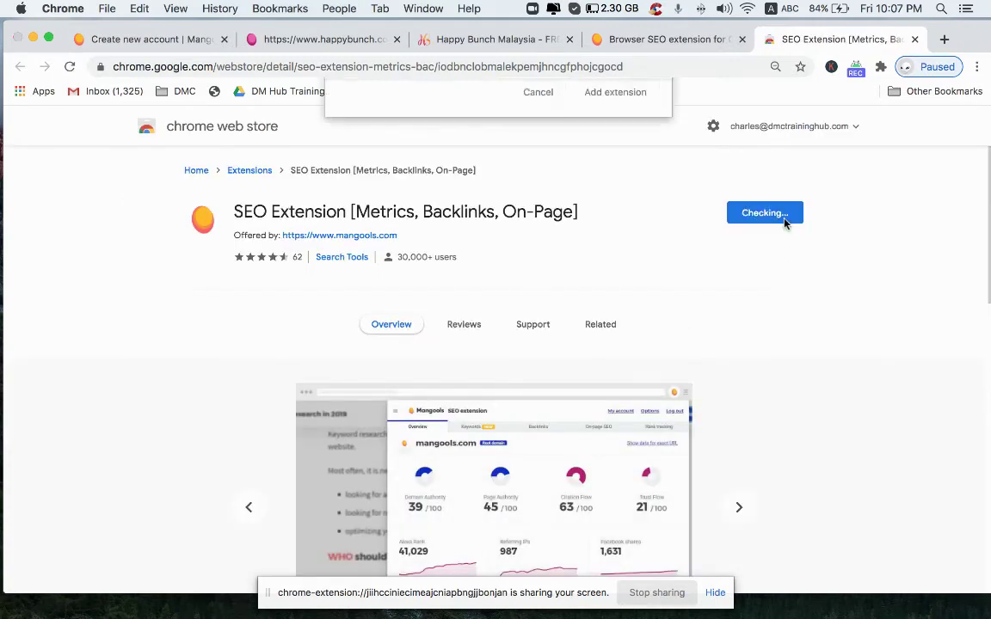
left_click(601, 209)
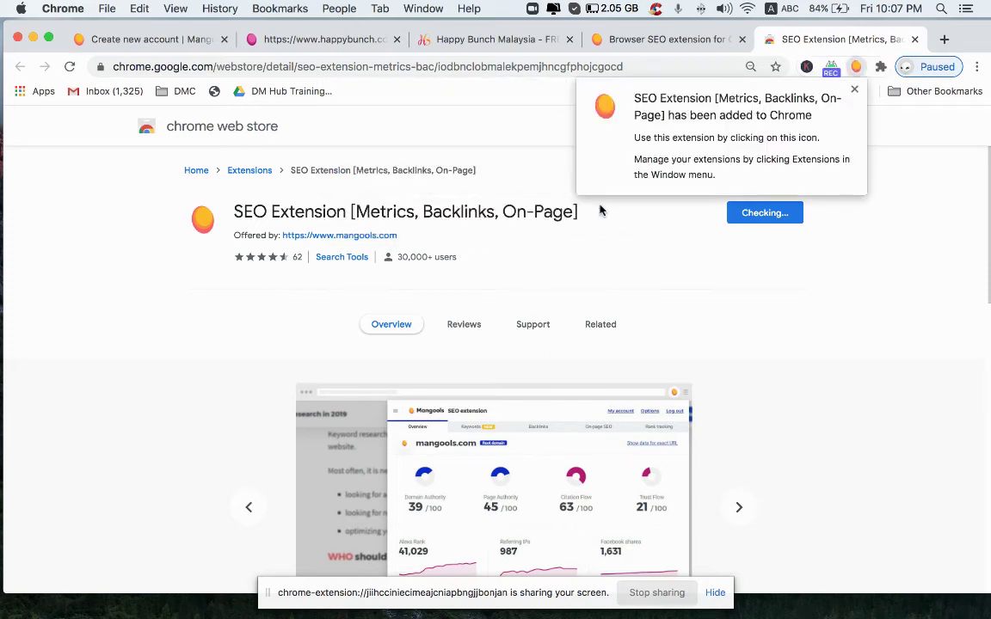
scroll(600, 209, "down", 3)
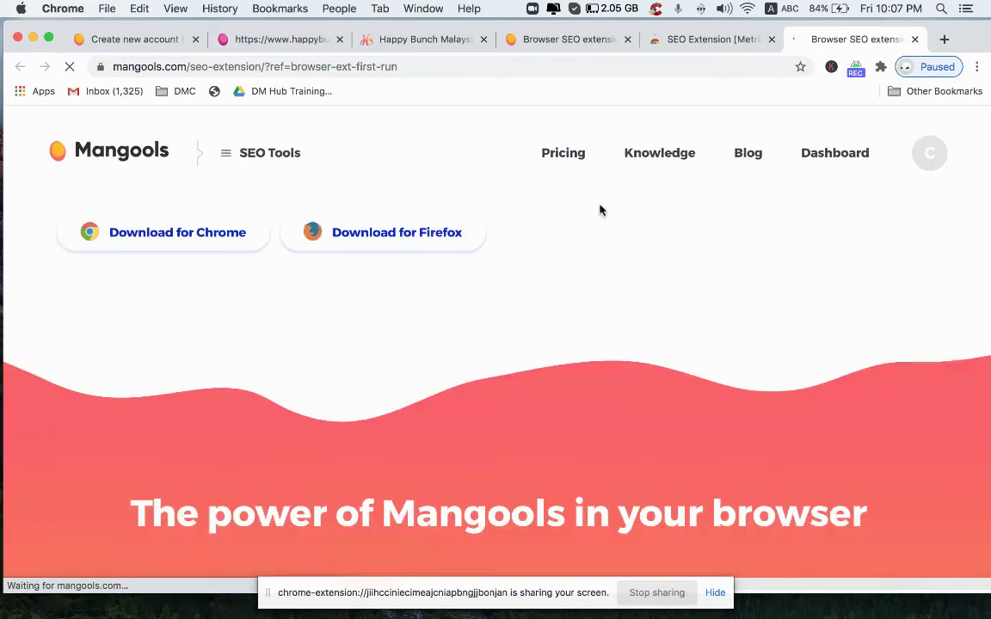
scroll(599, 210, "down", 5)
scroll(600, 210, "down", 5)
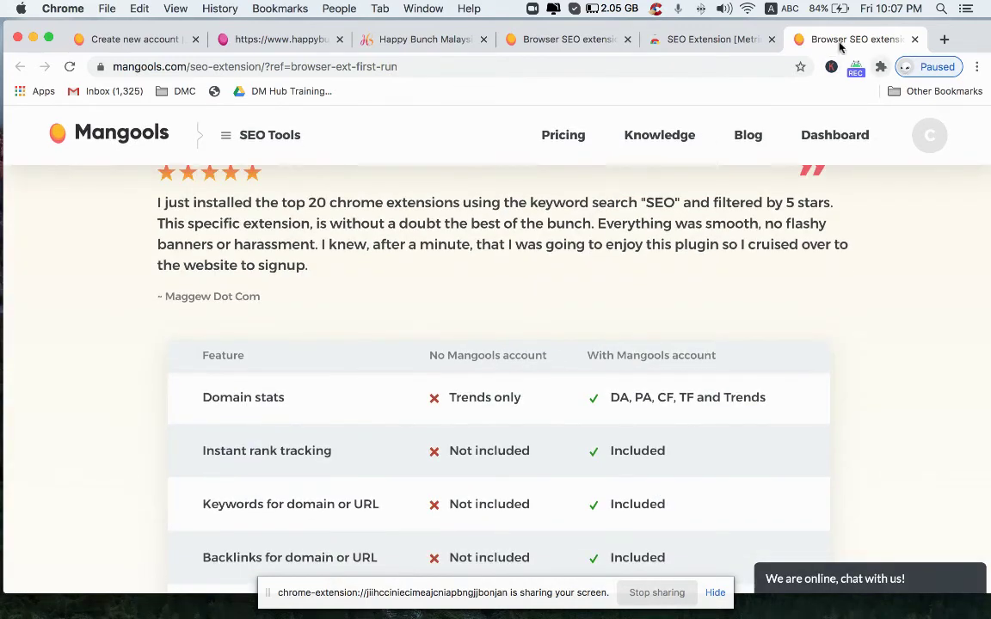
scroll(628, 223, "down", 5)
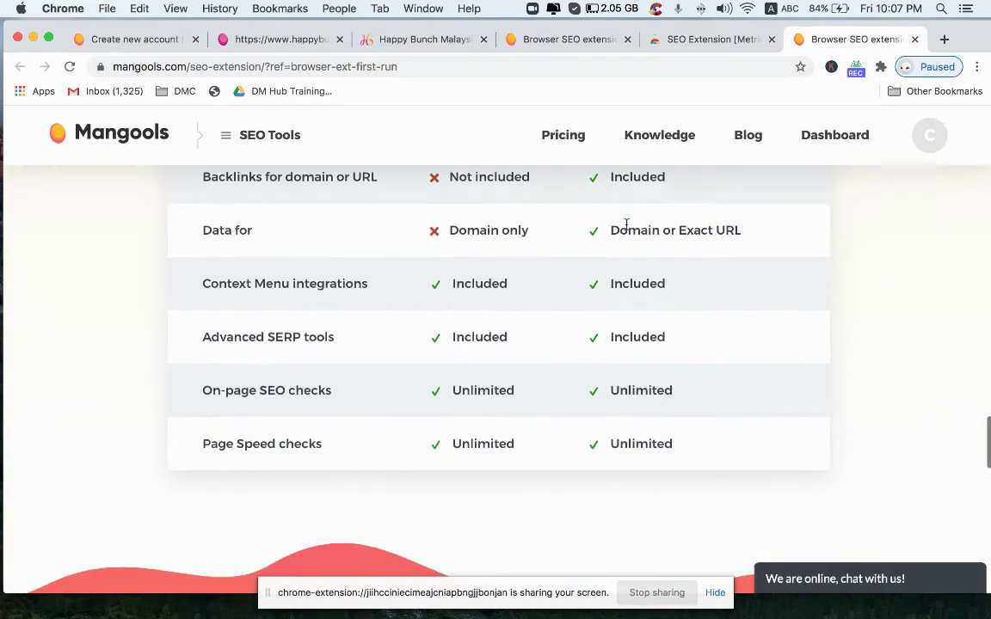
scroll(626, 224, "down", 3)
scroll(626, 225, "down", 1)
scroll(626, 228, "up", 5)
scroll(626, 227, "down", 6)
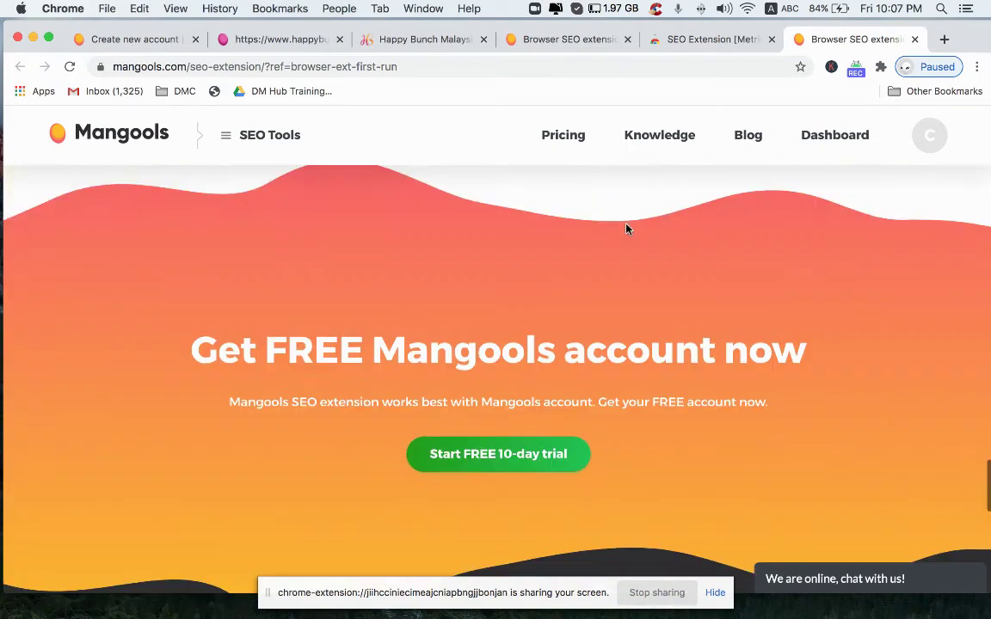
scroll(626, 229, "down", 1)
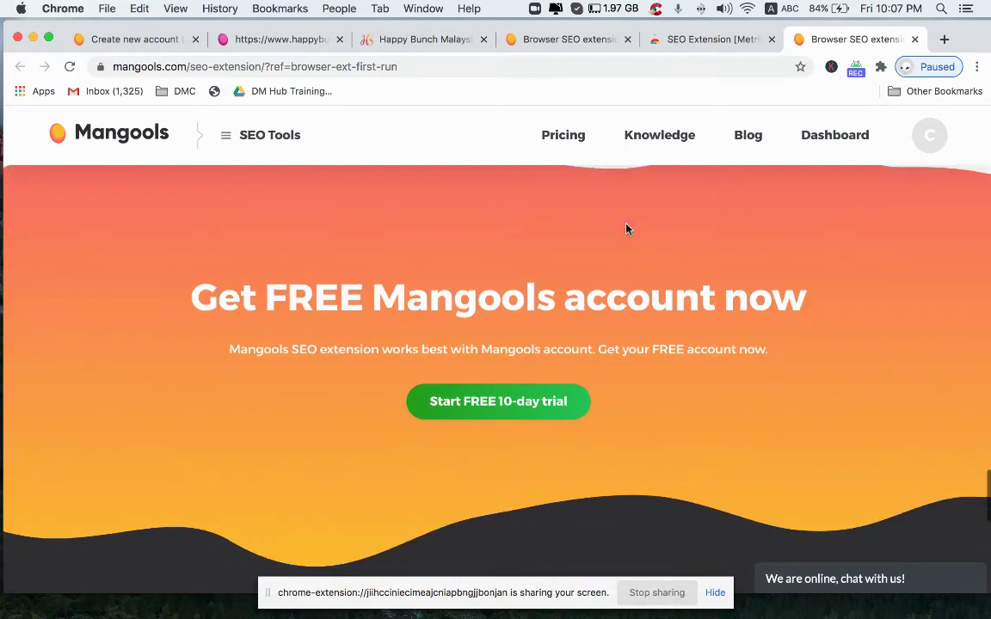
Pin SEO Extension in the Extensions menu so it stays visible
left_click(880, 67)
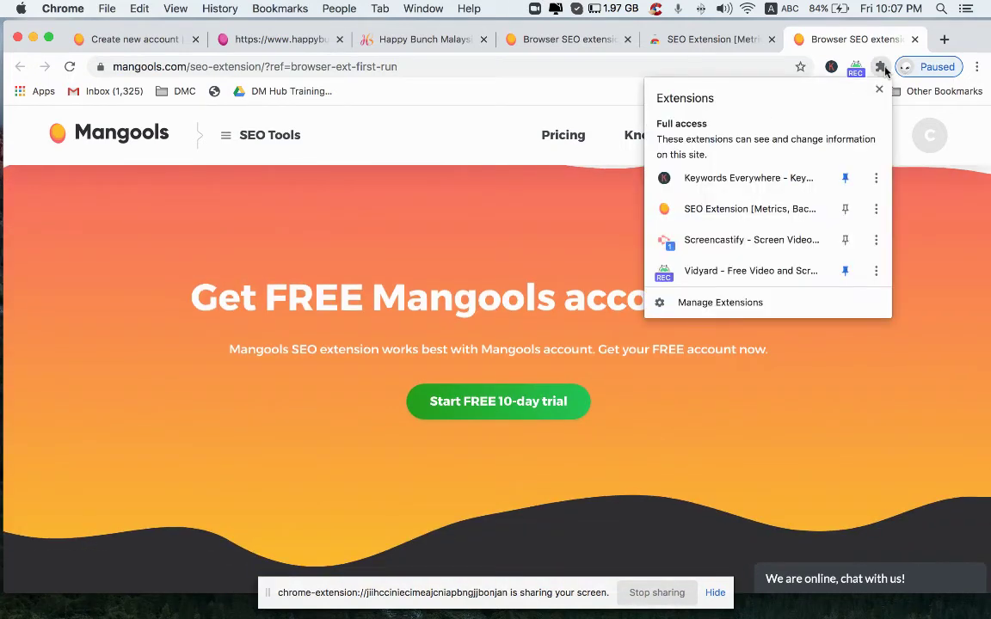
left_click(844, 208)
left_click(433, 121)
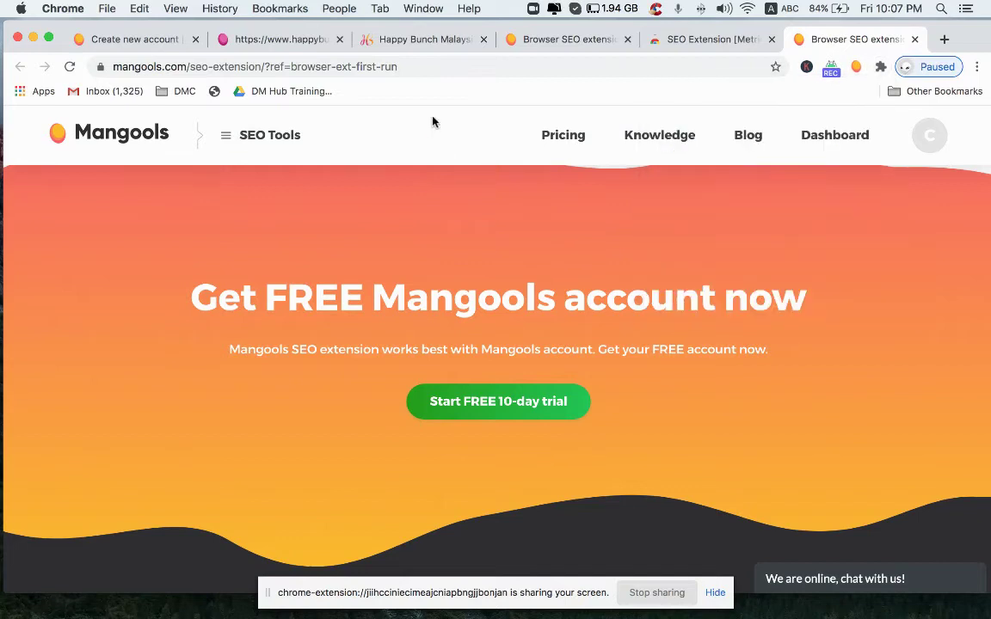
Close the two extra Mangools extension pages
left_click(423, 40)
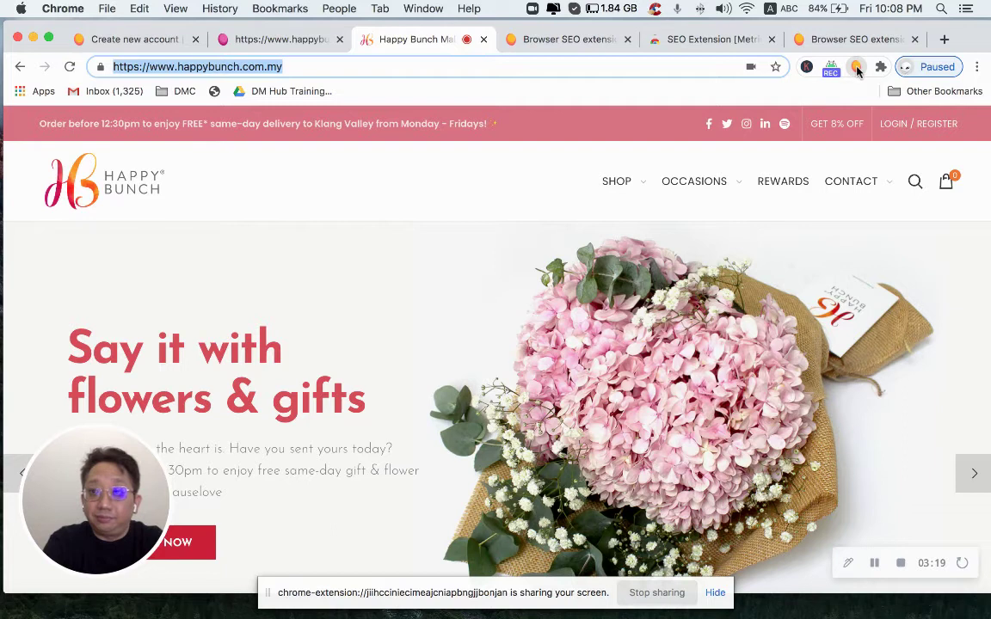
left_click(612, 41)
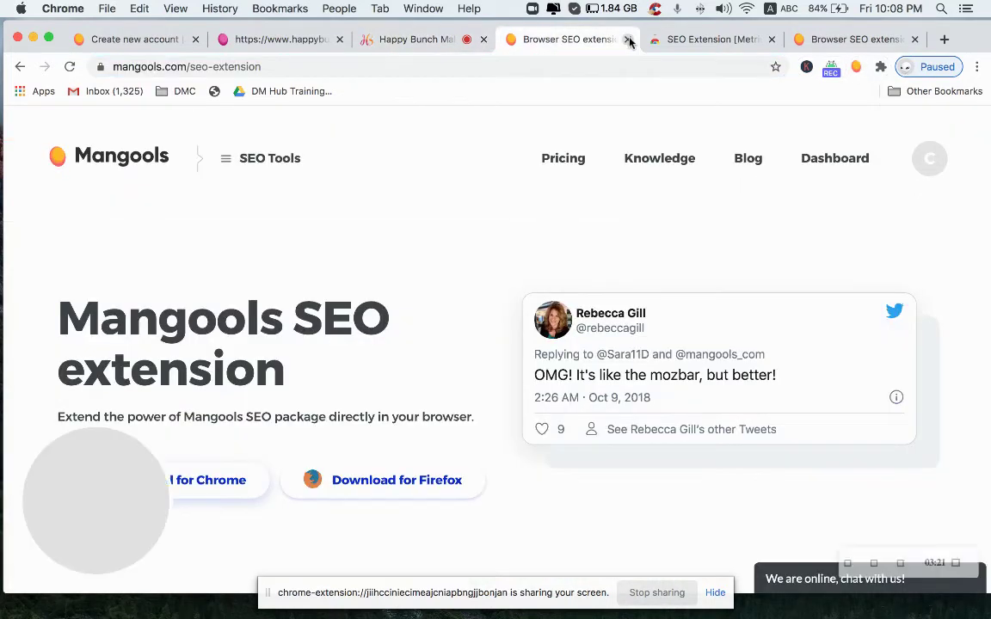
left_click(695, 38)
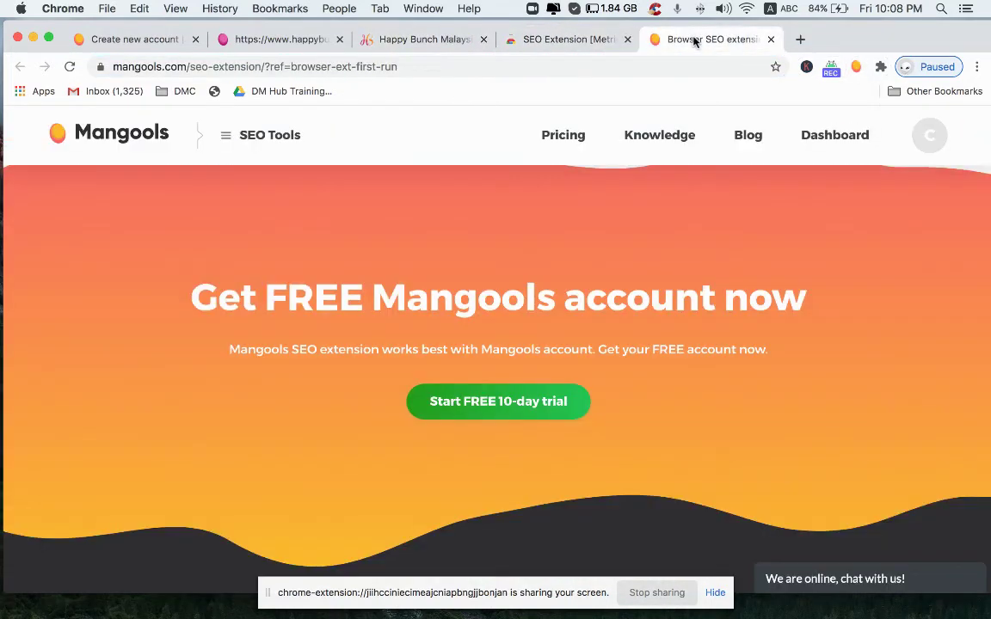
left_click(770, 39)
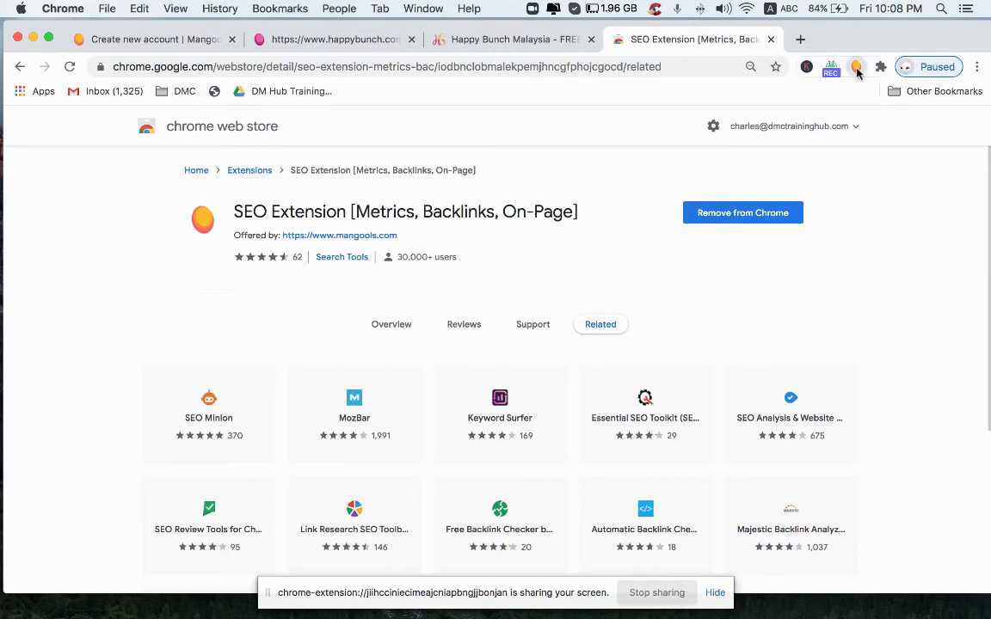
Try the extension on the Web Store and siteprofiler.com's keywords, then return to Happy Bunch
left_click(857, 68)
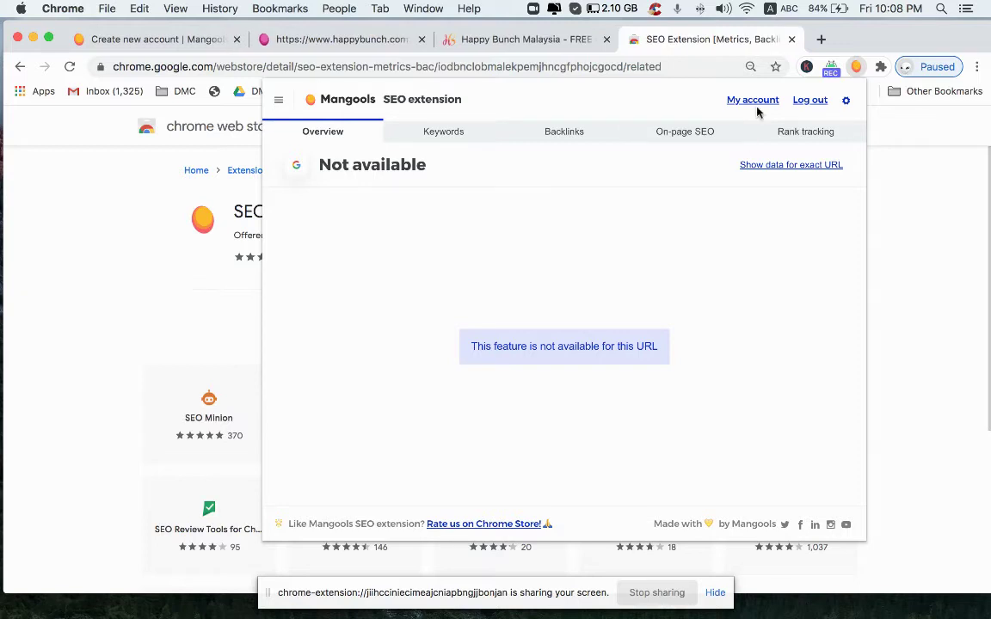
left_click(939, 202)
left_click(333, 39)
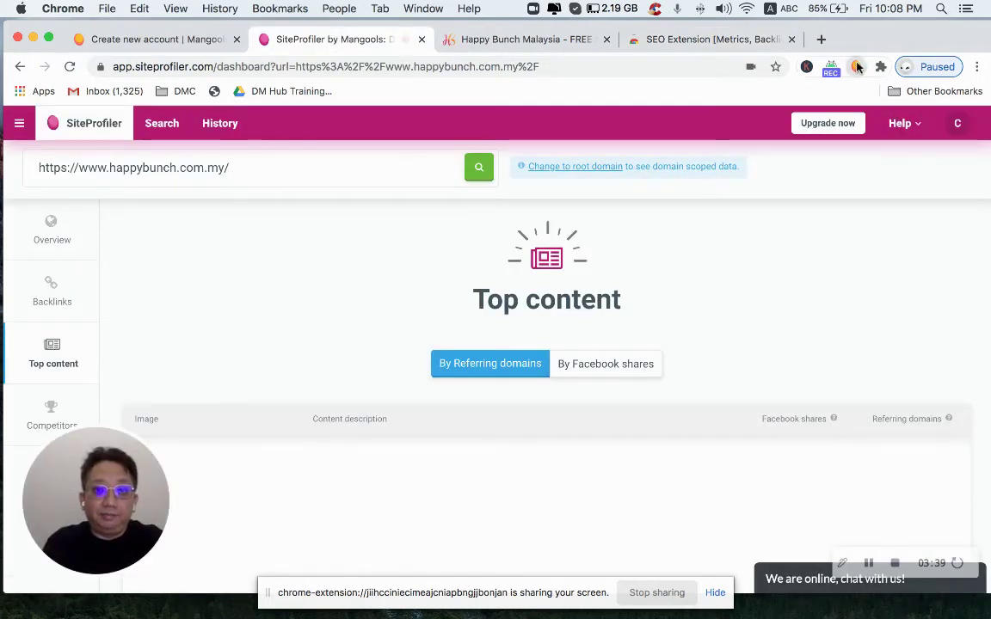
left_click(858, 67)
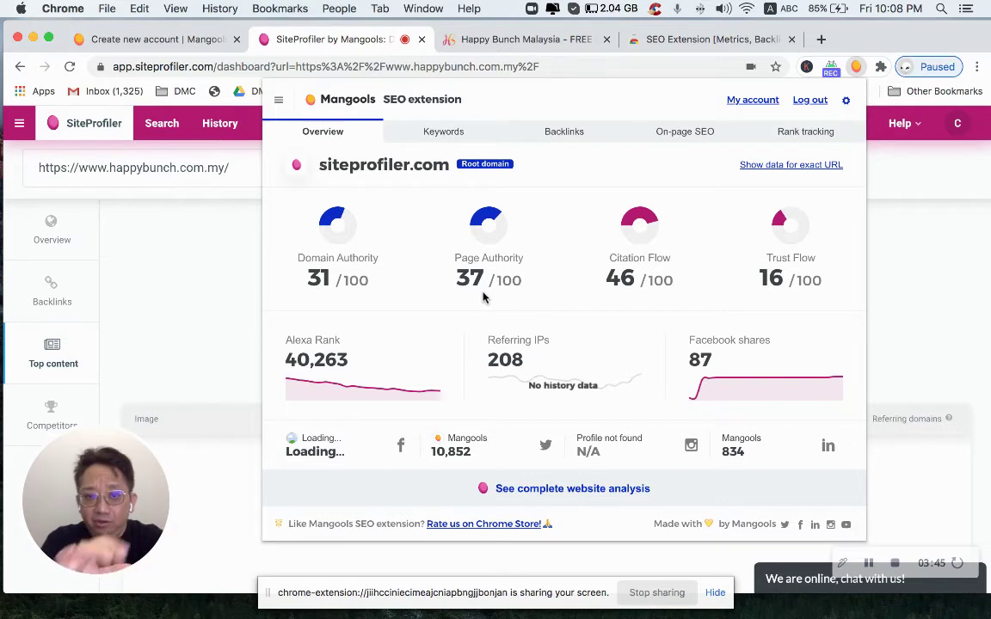
left_click(478, 136)
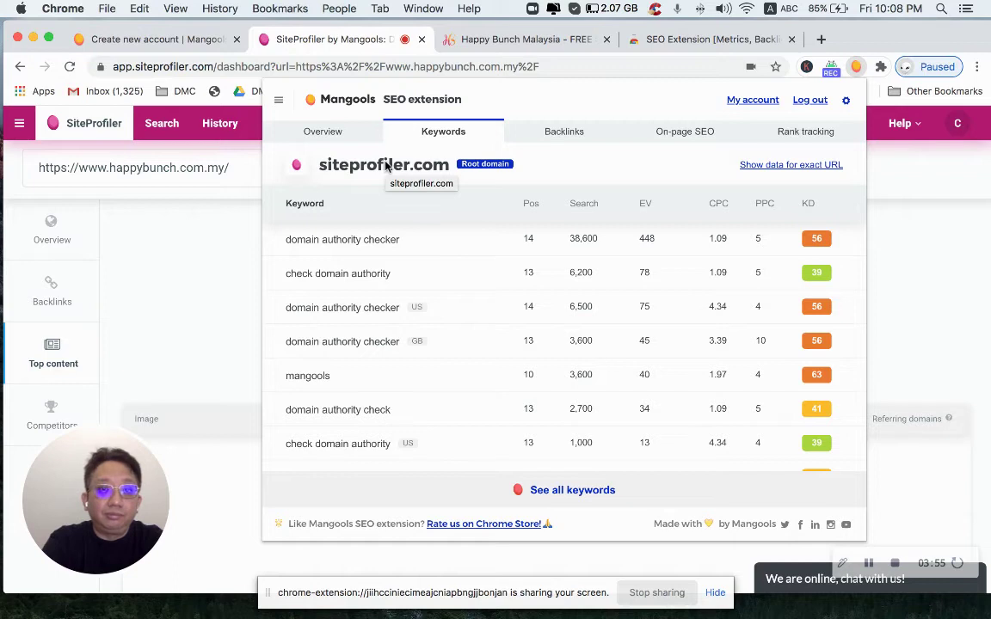
left_click(507, 41)
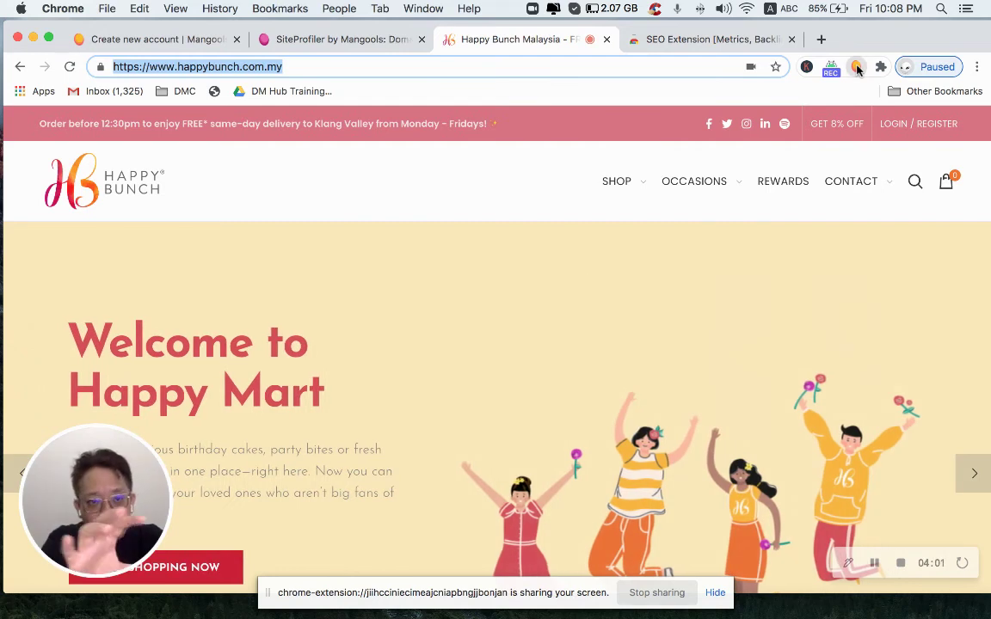
Open the extension on happybunch.com.my, browse its ranking keywords, then its backlinks list
left_click(857, 67)
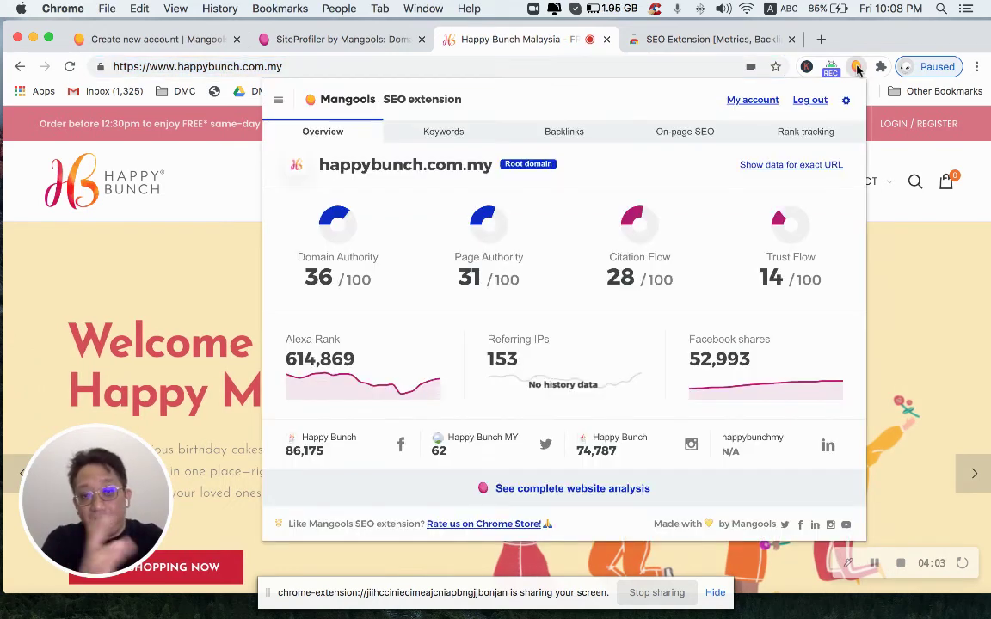
left_click(439, 138)
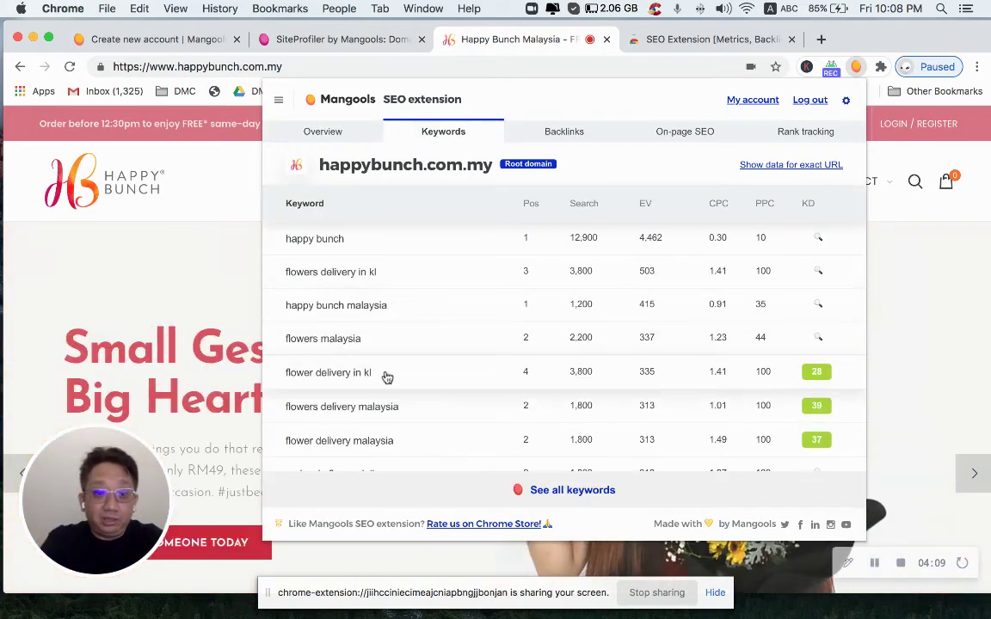
scroll(387, 377, "down", 3)
scroll(387, 376, "down", 1)
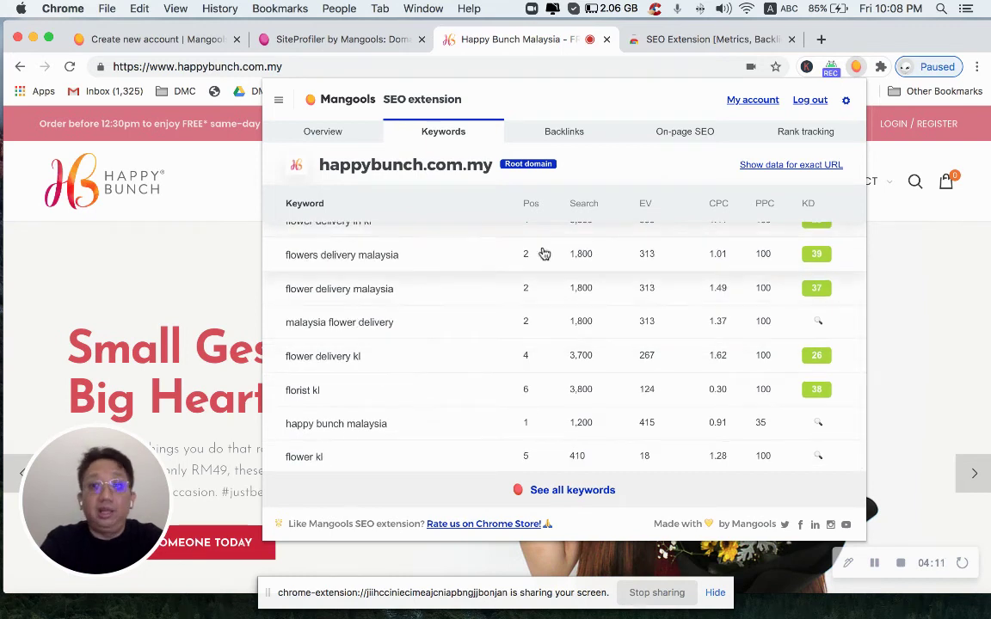
left_click(594, 138)
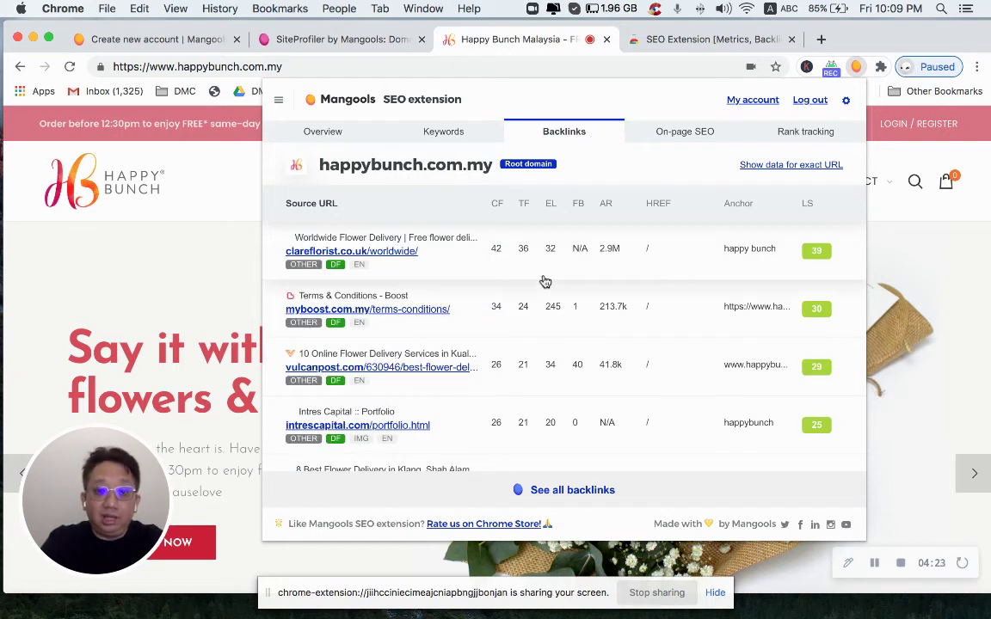
Open the homepage's On-page SEO SERP presence, which flags the 67-character title as over 60
scroll(545, 281, "down", 2)
scroll(544, 281, "down", 1)
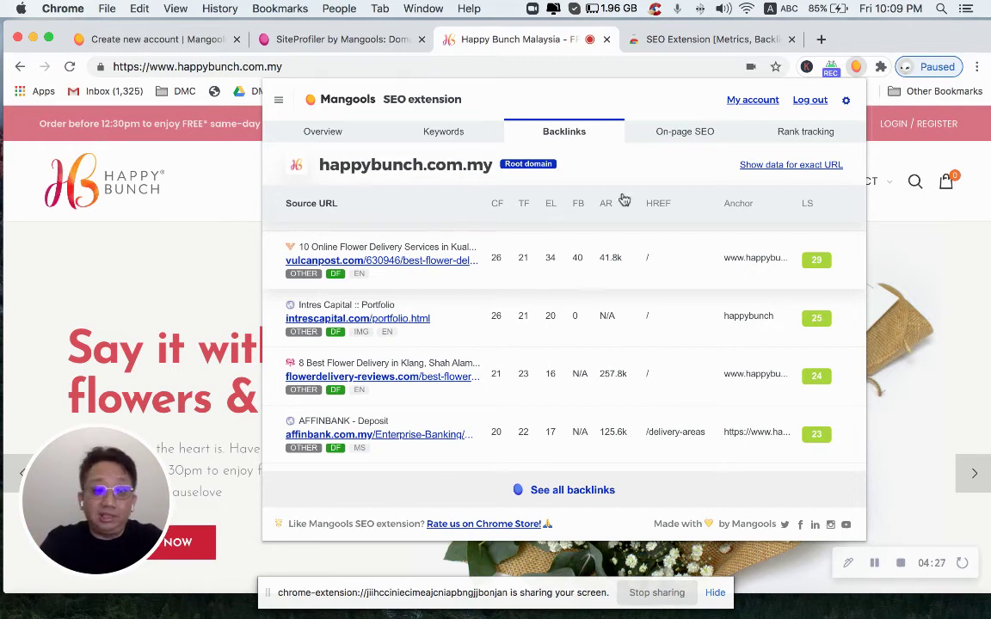
left_click(677, 137)
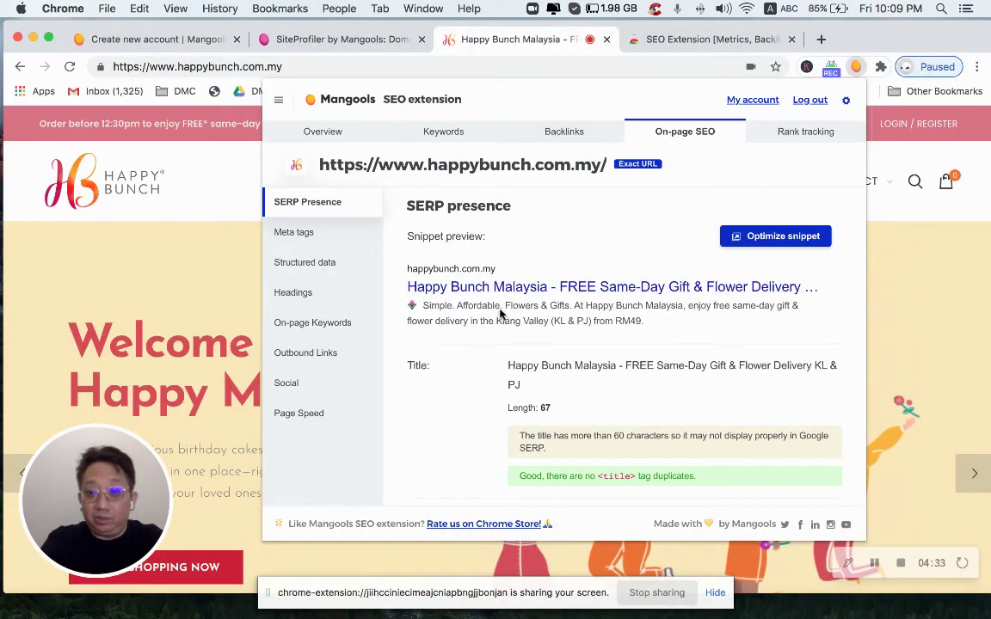
Confirm the 148-character meta description is a recommended length, then bring up the Headings report
scroll(485, 353, "down", 2)
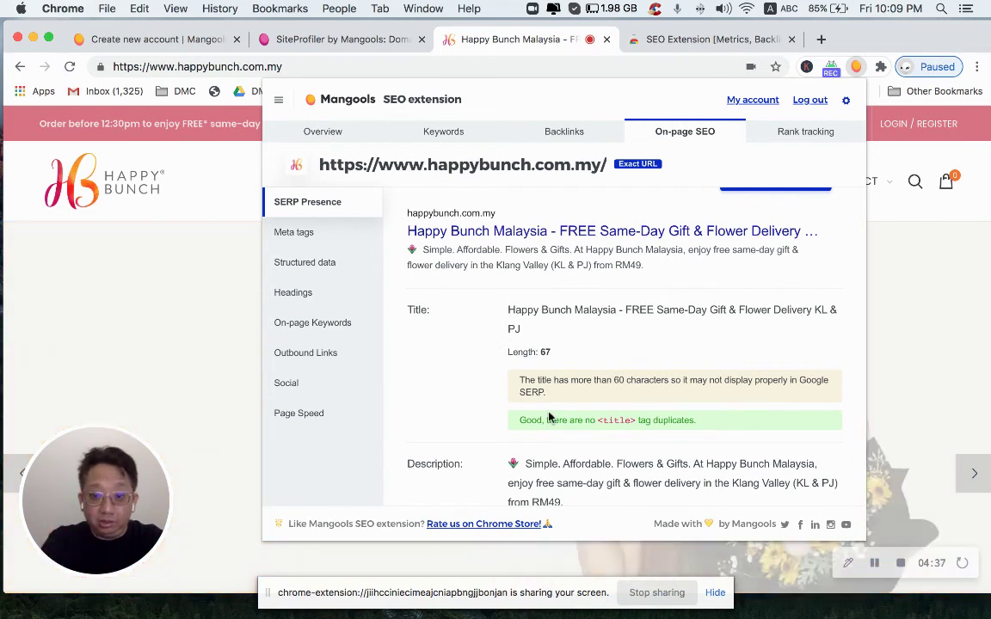
scroll(549, 417, "down", 4)
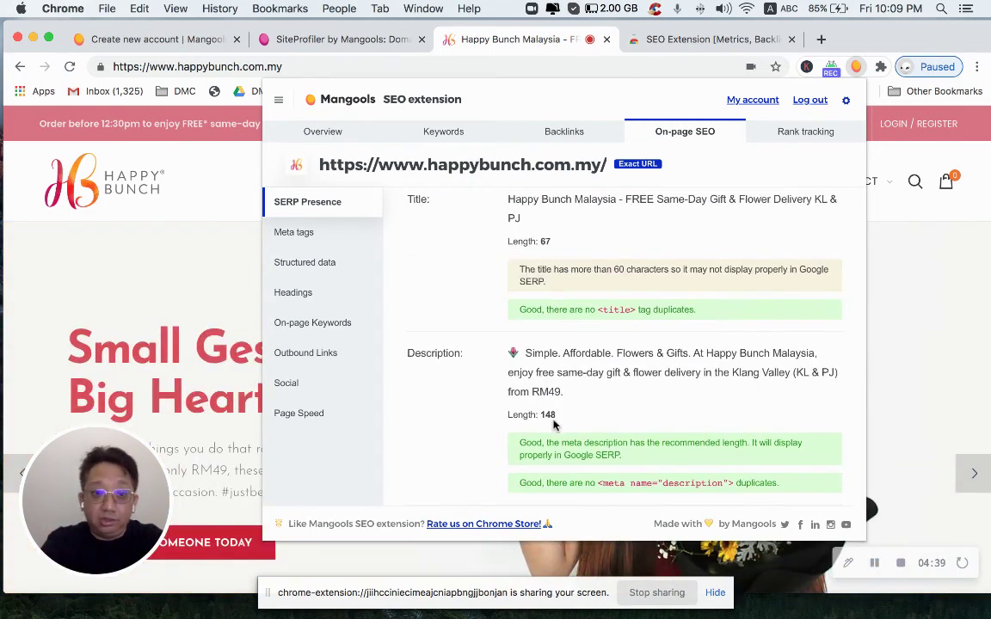
left_click(337, 297)
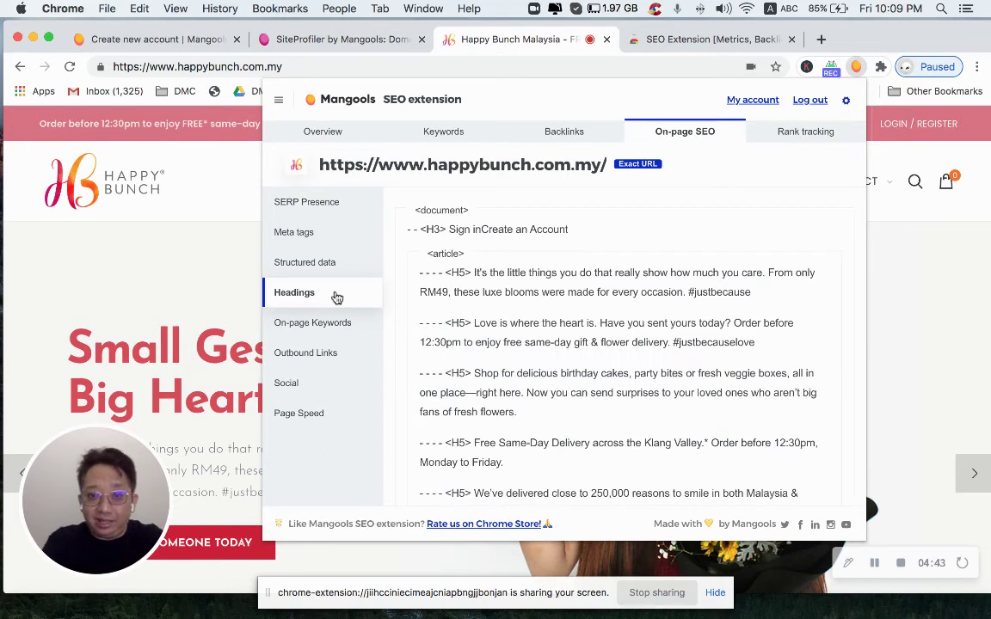
Scroll up to the H1–H6 table: zero H1/H2 among 29 headings, hierarchy flagged incorrect
scroll(469, 295, "up", 3)
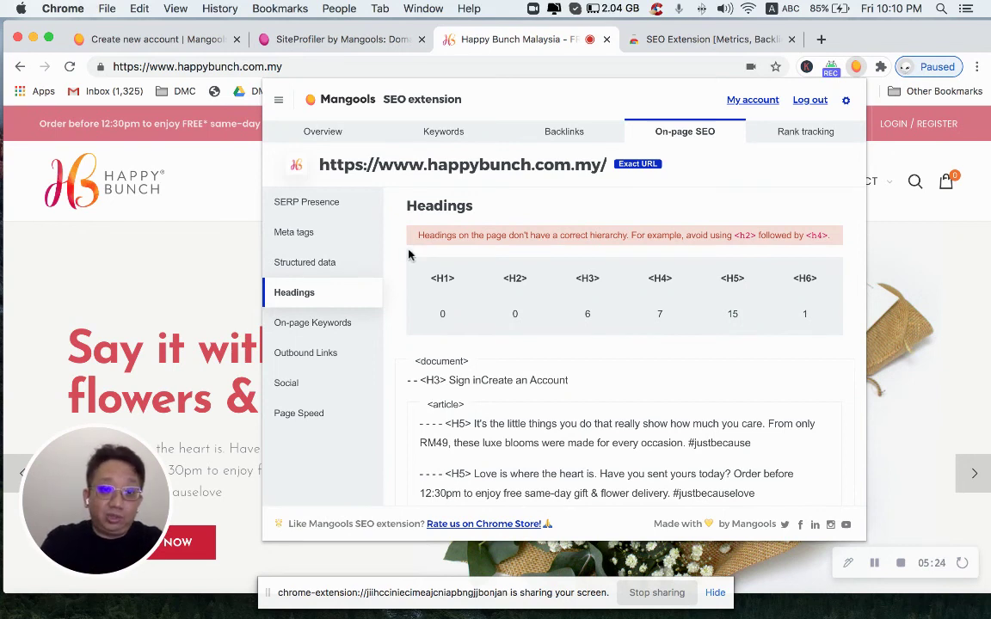
Inspect the meta tags and full description, then keyword densities led by delivery at 1.09%
left_click(322, 214)
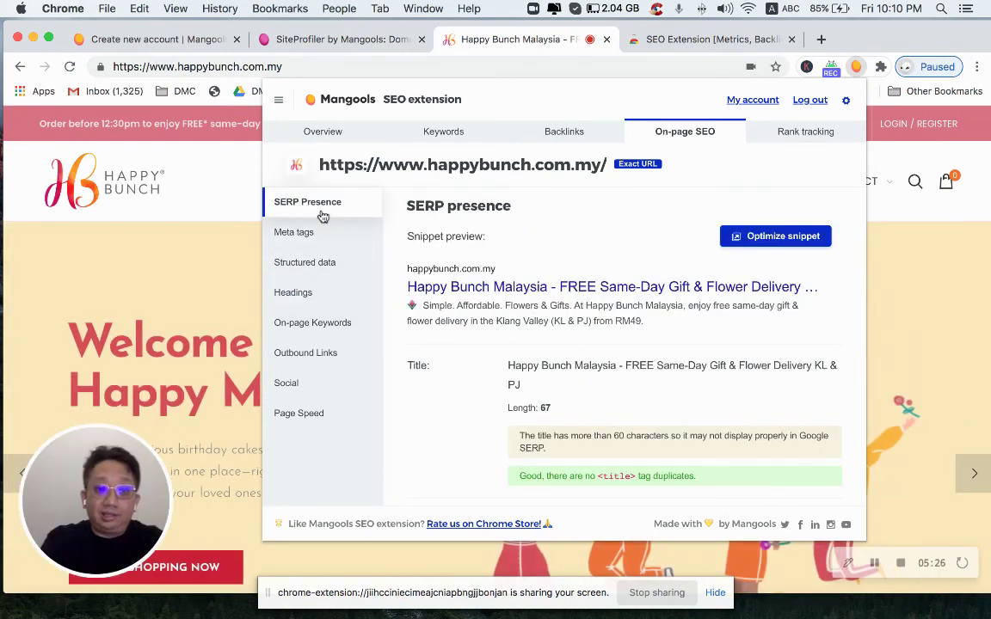
left_click(305, 232)
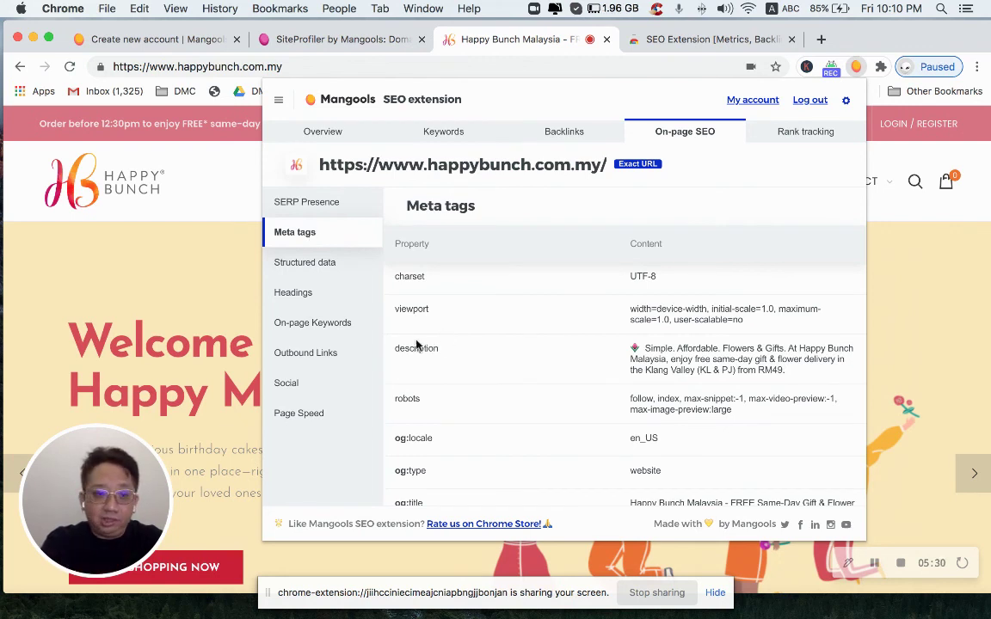
triple_click(631, 348)
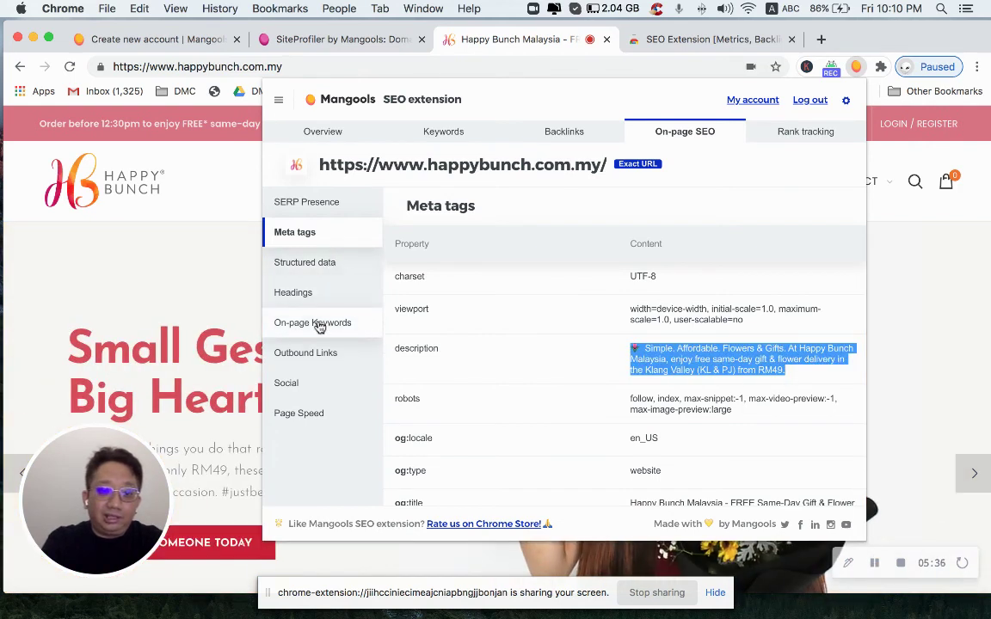
left_click(319, 326)
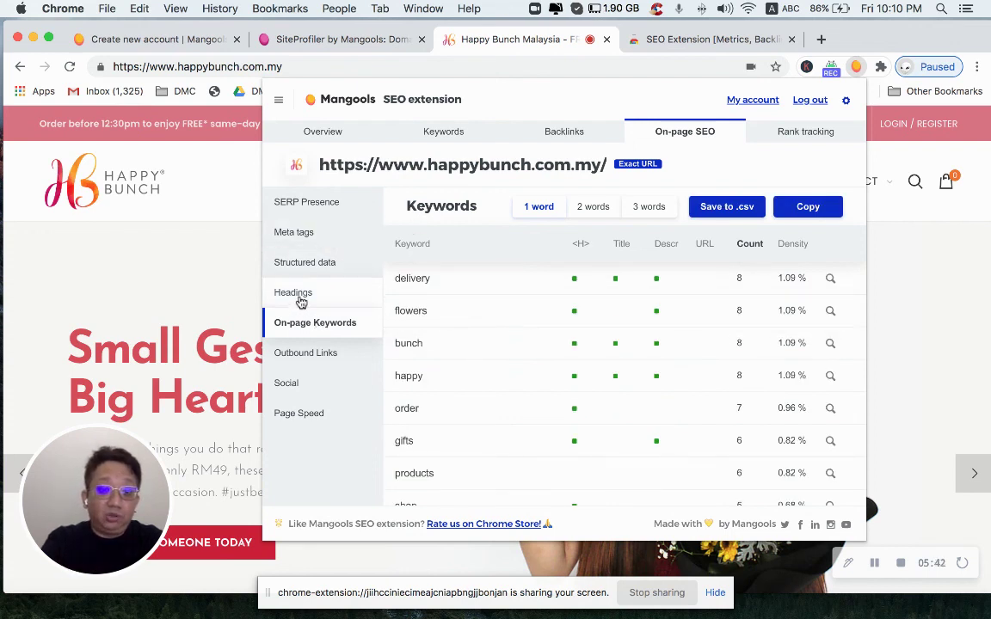
left_click(301, 295)
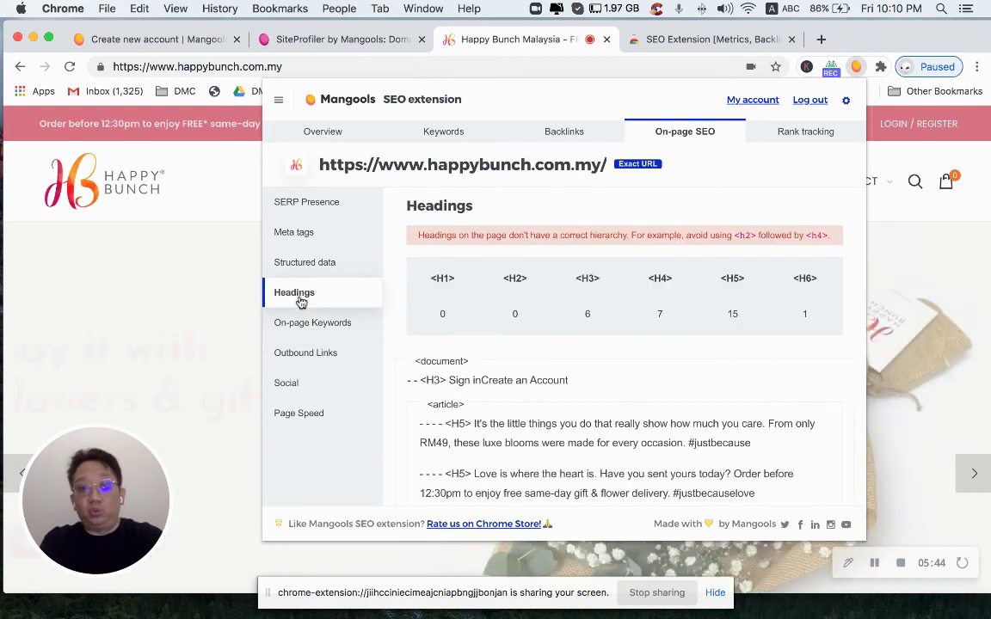